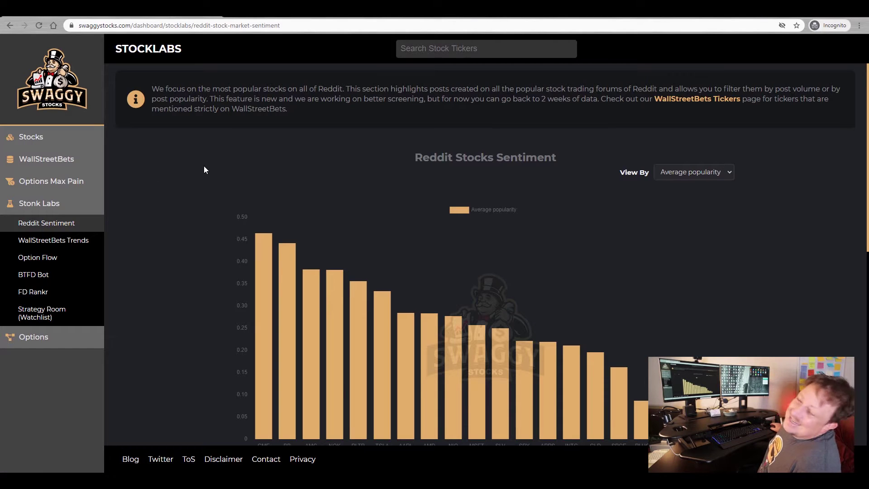
- Select the SwaggyStocks Reddit ticker cards from GME through GOOGL
scroll(208, 171, down, 3)
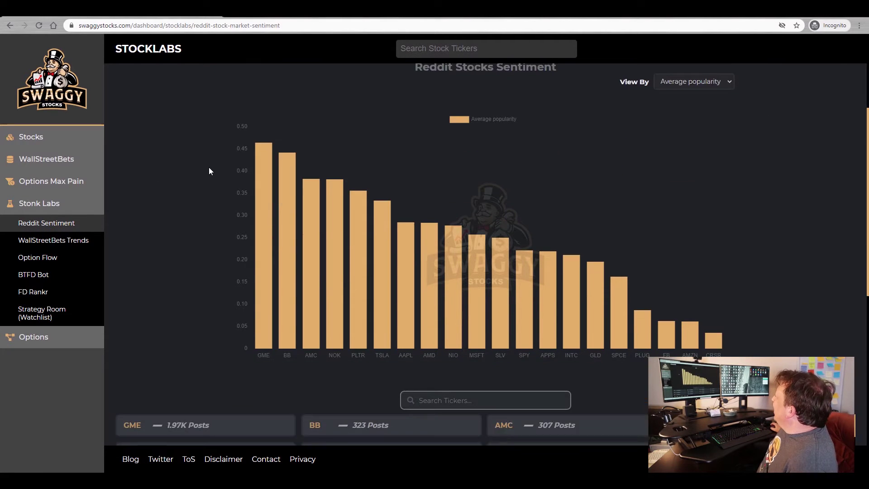
scroll(210, 172, down, 3)
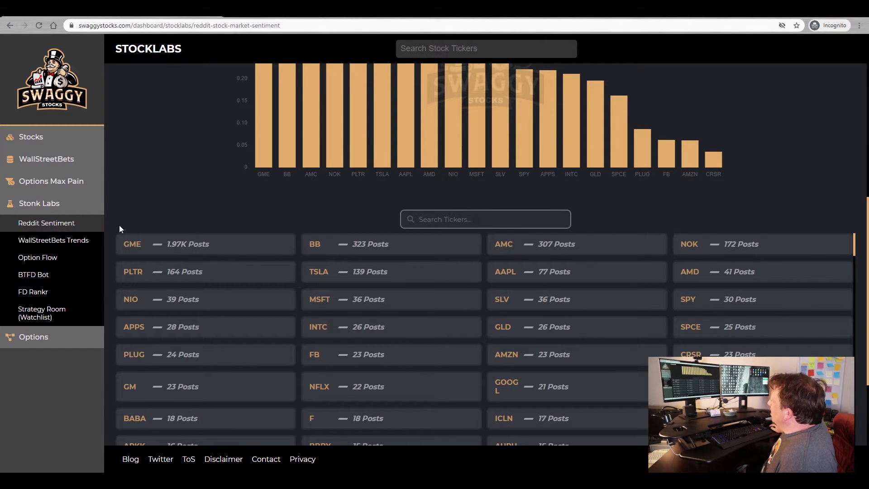
drag(121, 227, 588, 389)
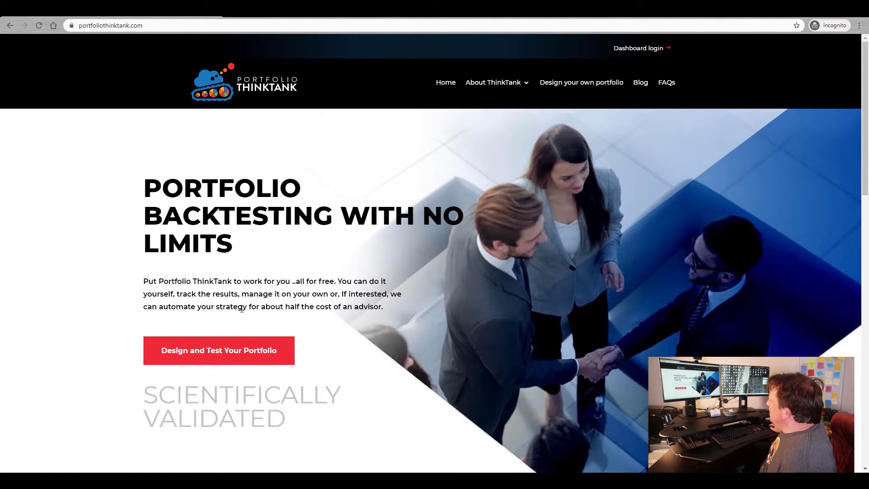
- Start Design and Test Your Portfolio to reach the Investment Policy Statement overview
click(221, 352)
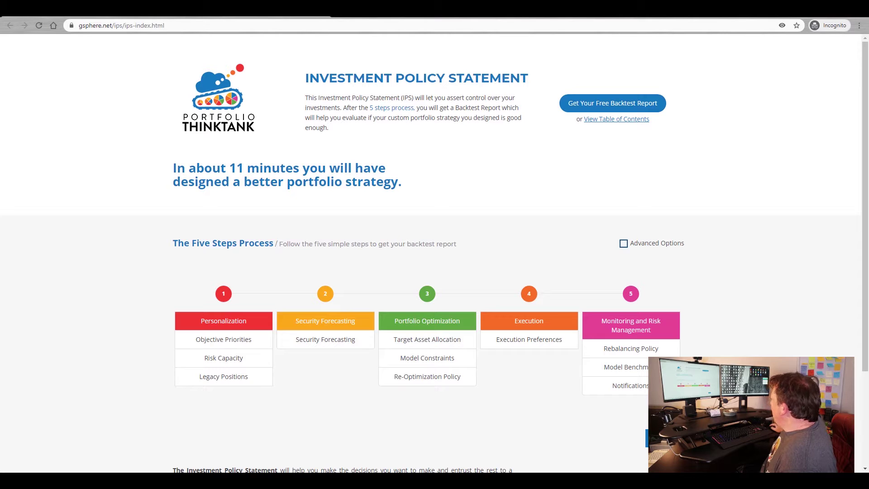
- Paste the copied Reddit ticker text and extract symbols, adding GME to Legacy Positions
click(657, 438)
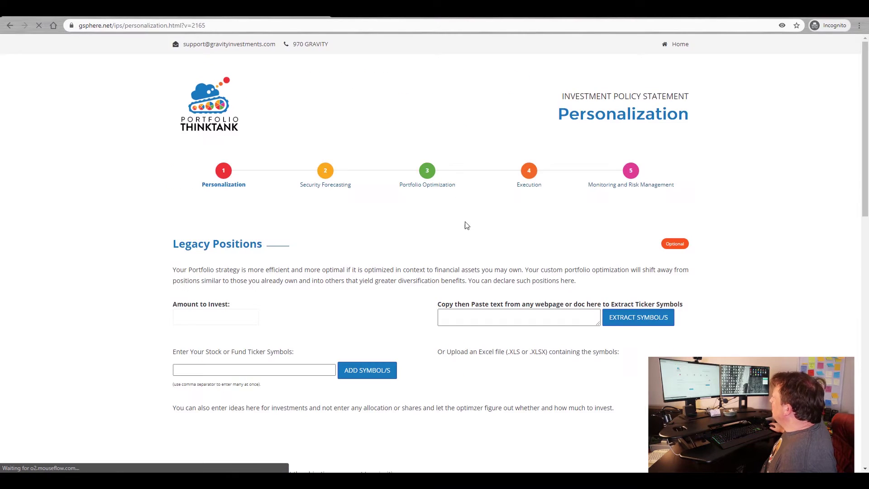
scroll(292, 238, down, 1)
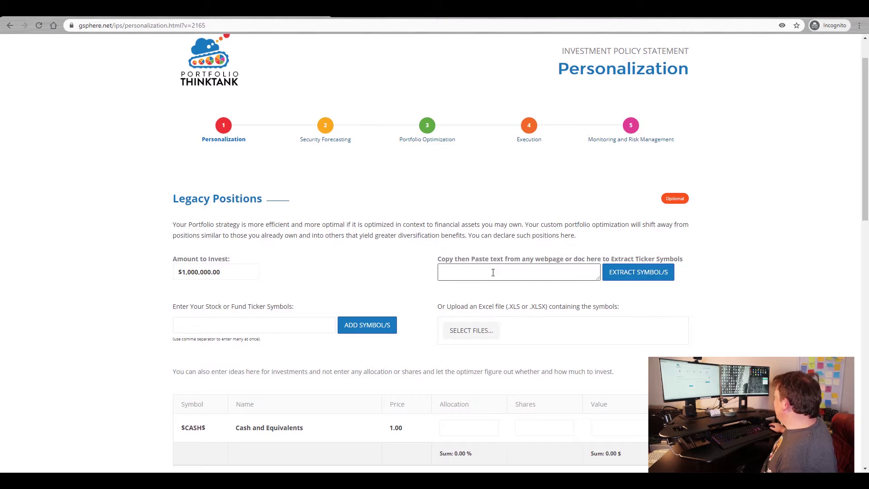
click(466, 275)
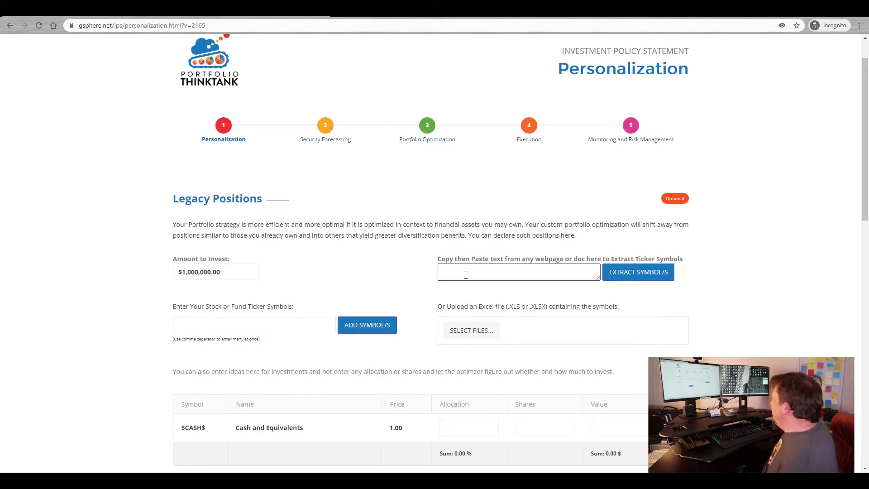
right_click(466, 275)
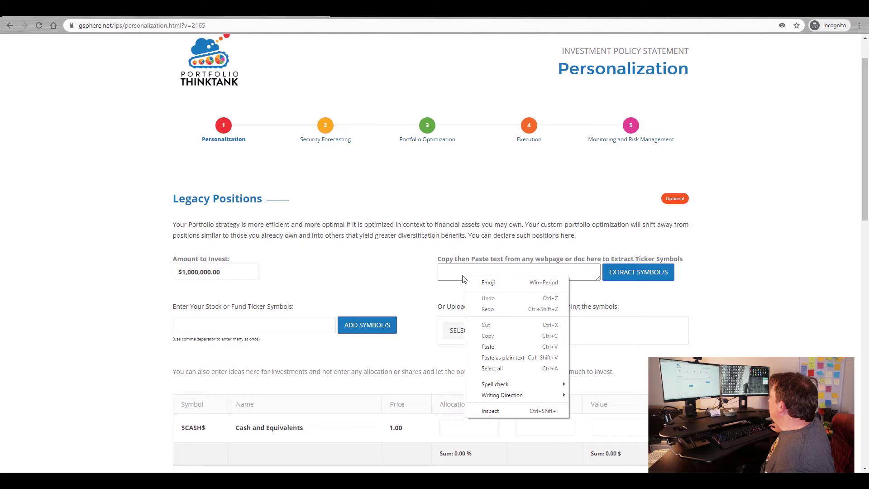
click(492, 352)
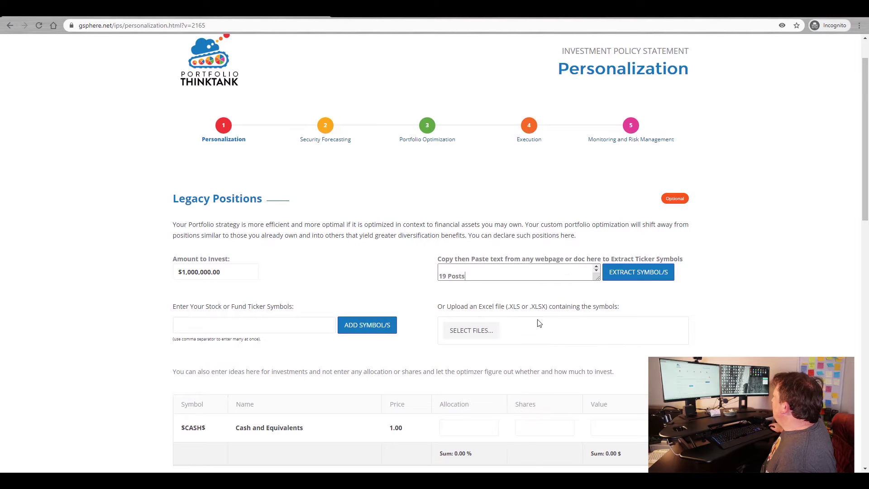
click(645, 272)
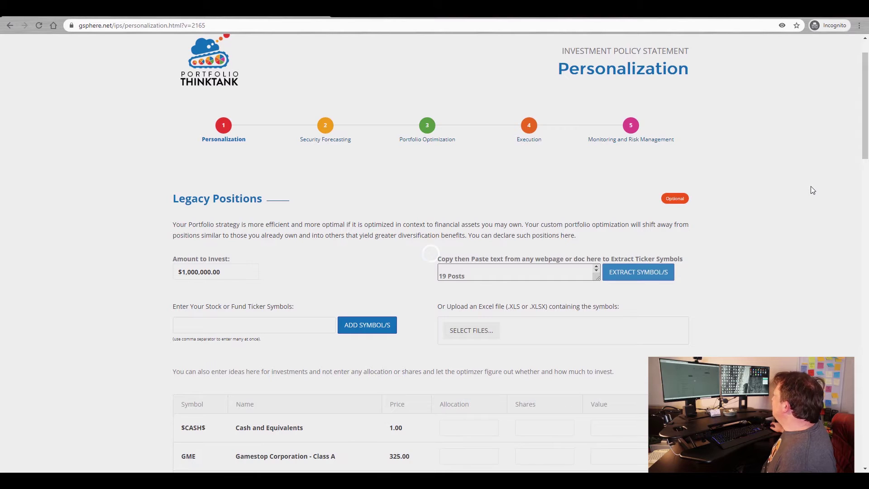
scroll(770, 200, down, 7)
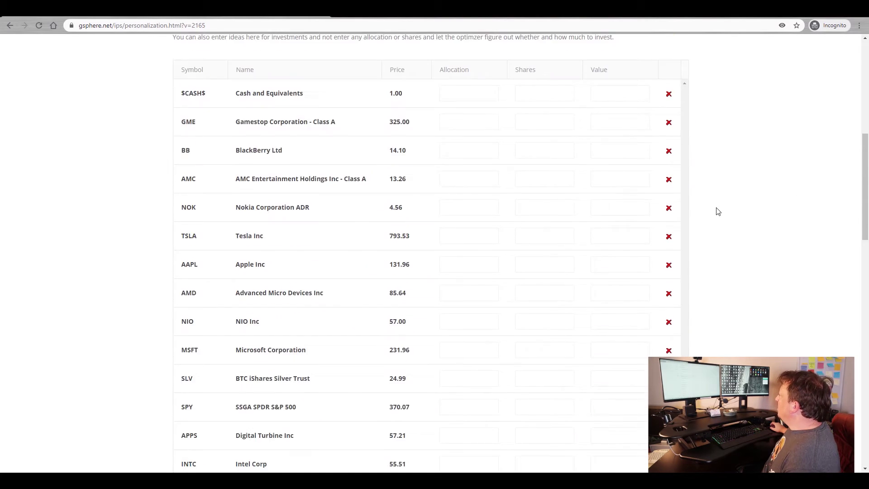
scroll(422, 281, down, 1)
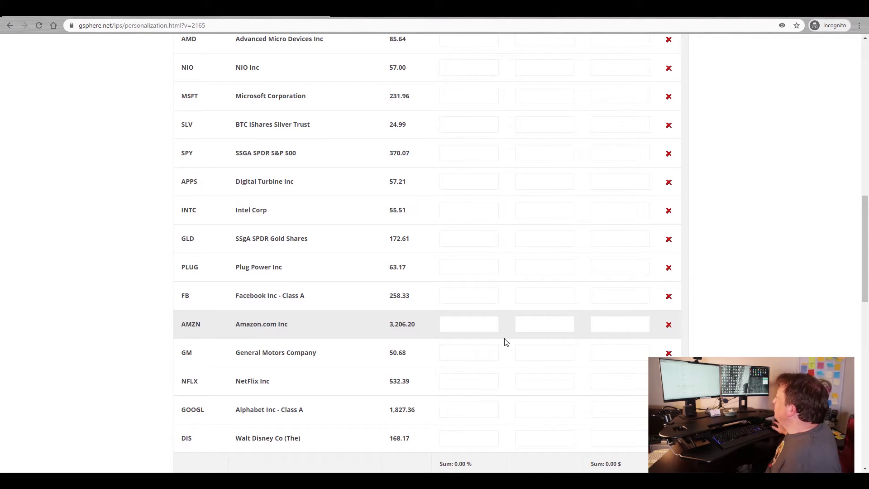
scroll(683, 235, up, 5)
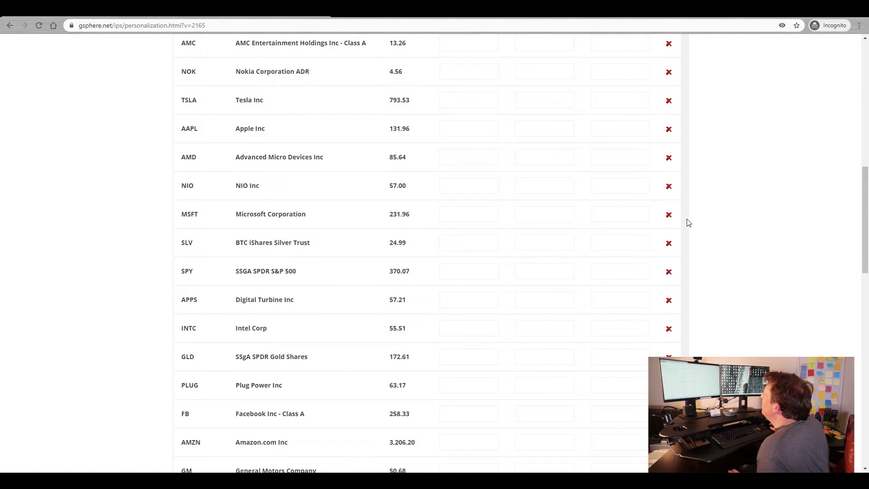
scroll(612, 195, down, 9)
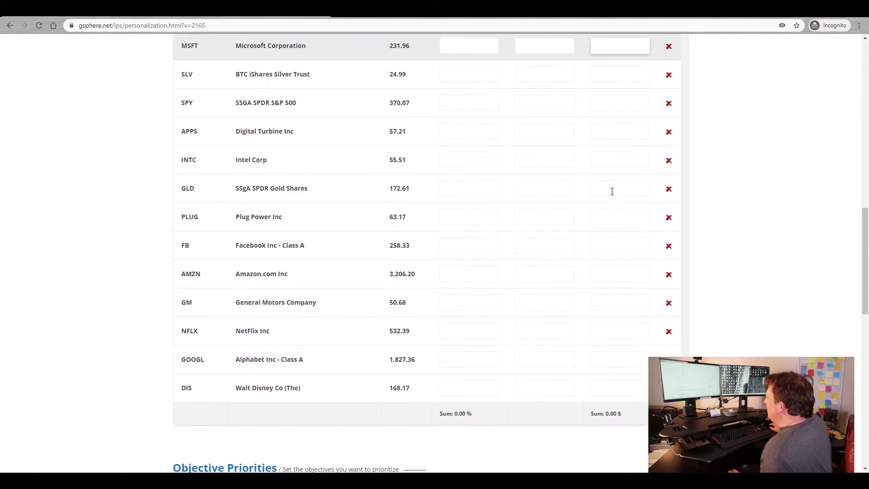
scroll(607, 193, down, 6)
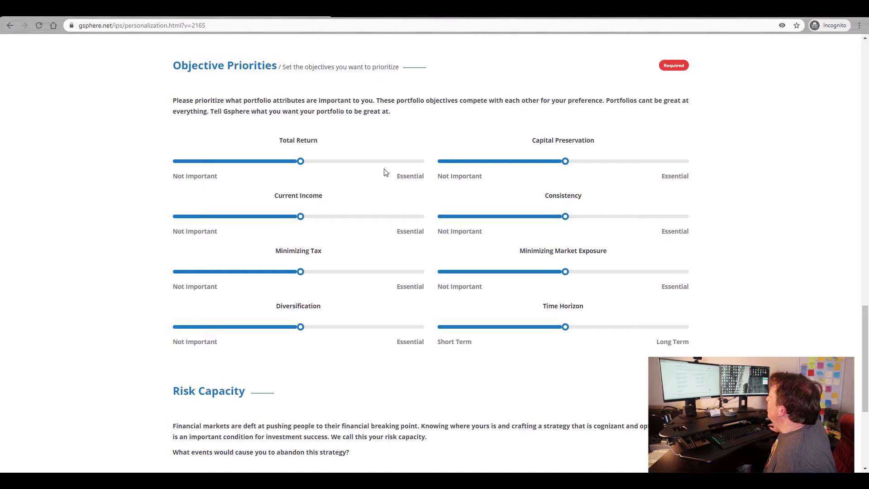
- Set Total Return Essential, Current Income minimum, Tax 10, Diversification 80, Market Exposure 30, Consistency 30, Capital Preservation 80
click(419, 164)
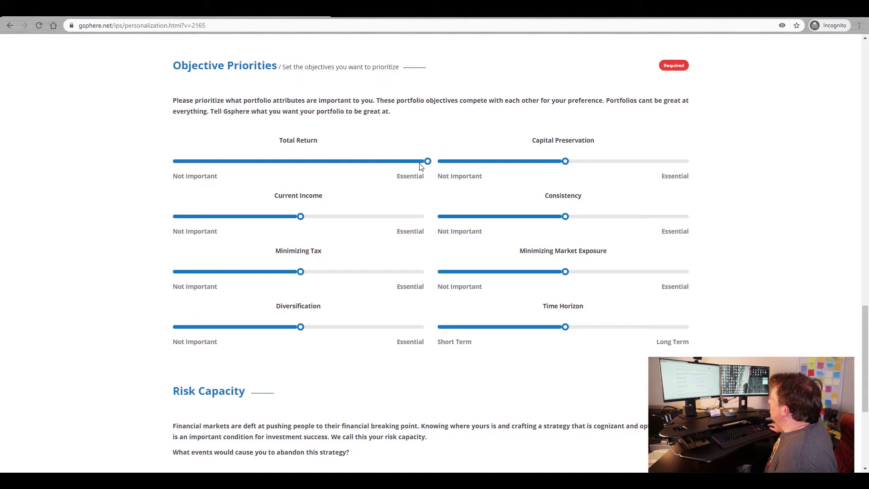
click(176, 218)
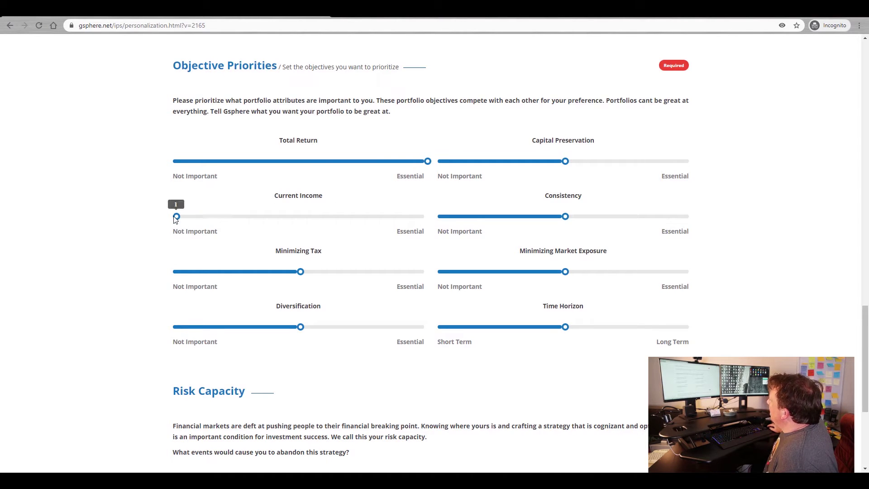
click(200, 272)
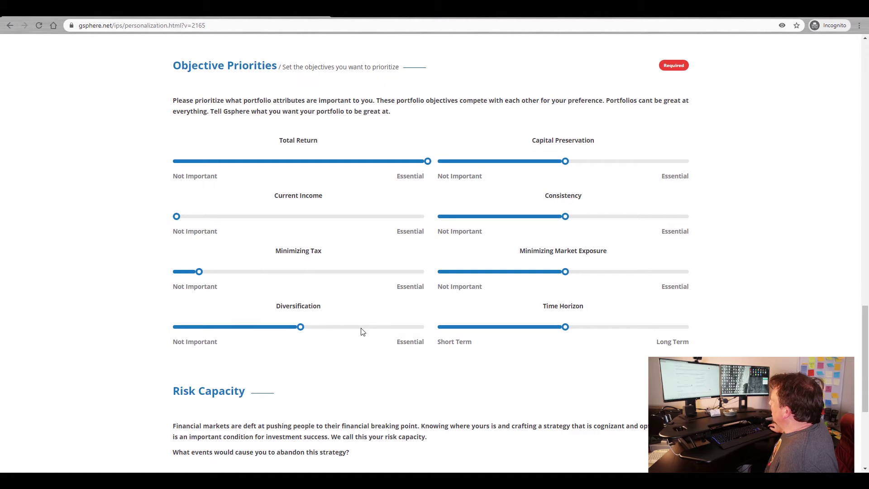
click(376, 327)
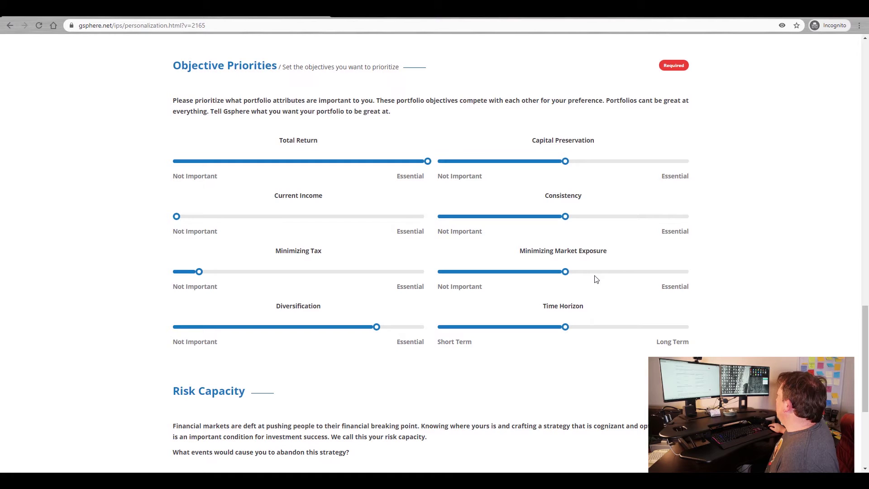
click(515, 273)
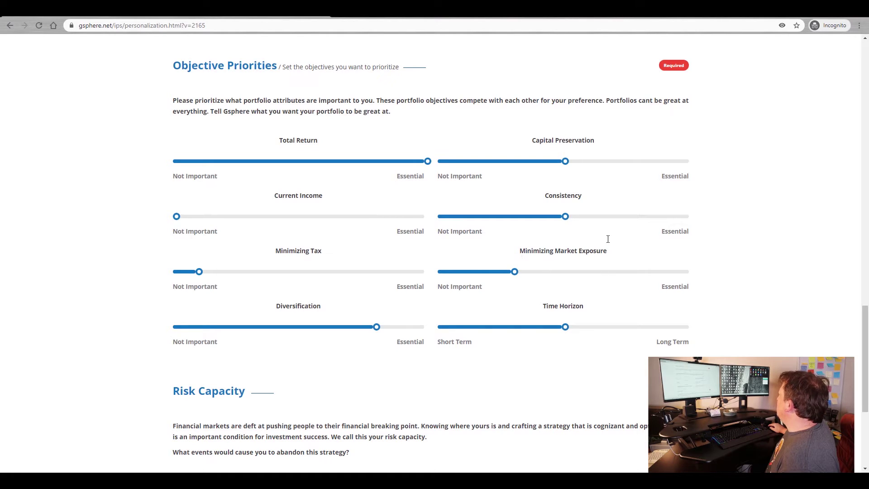
click(523, 221)
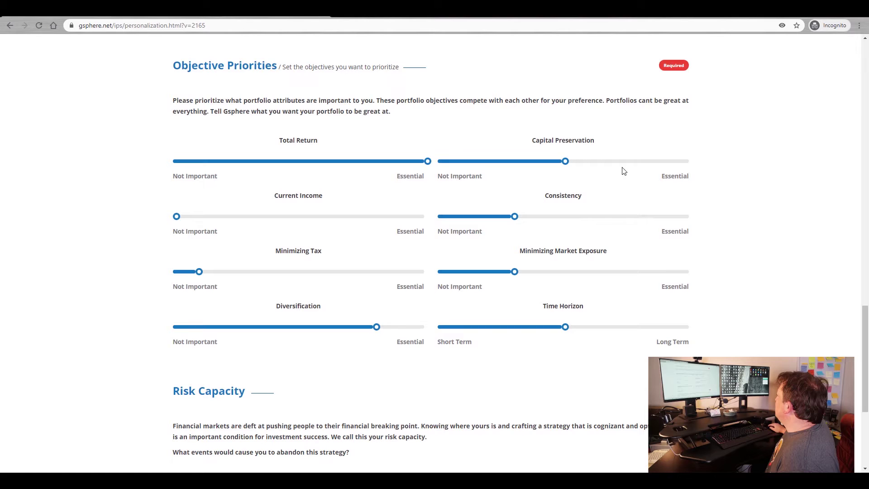
click(639, 163)
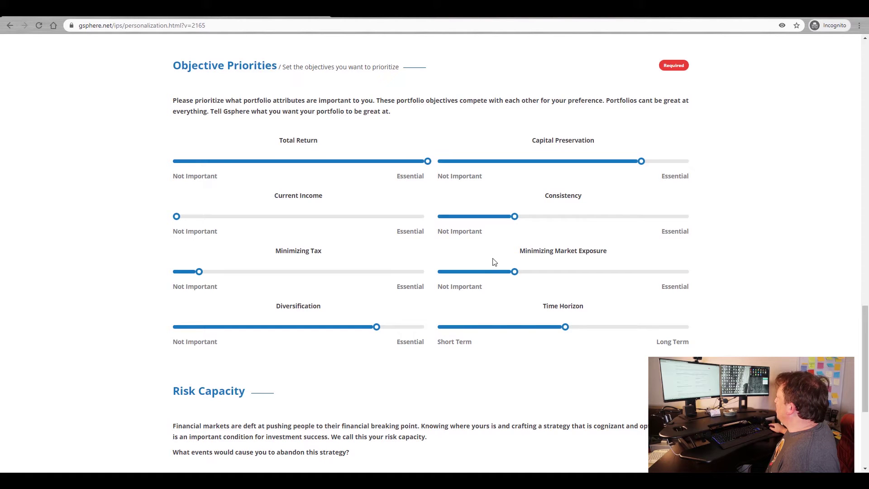
- Choose never to abandon the strategy over losses, then advance to Security Forecasting
scroll(461, 288, down, 5)
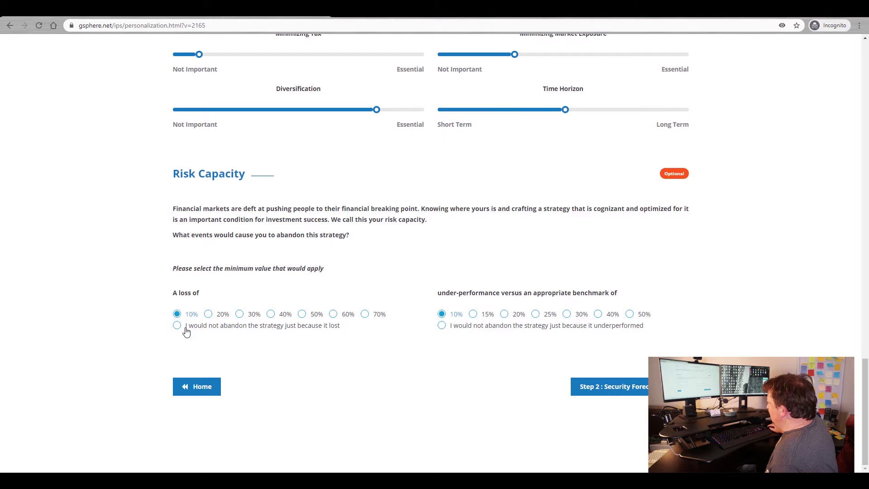
click(177, 326)
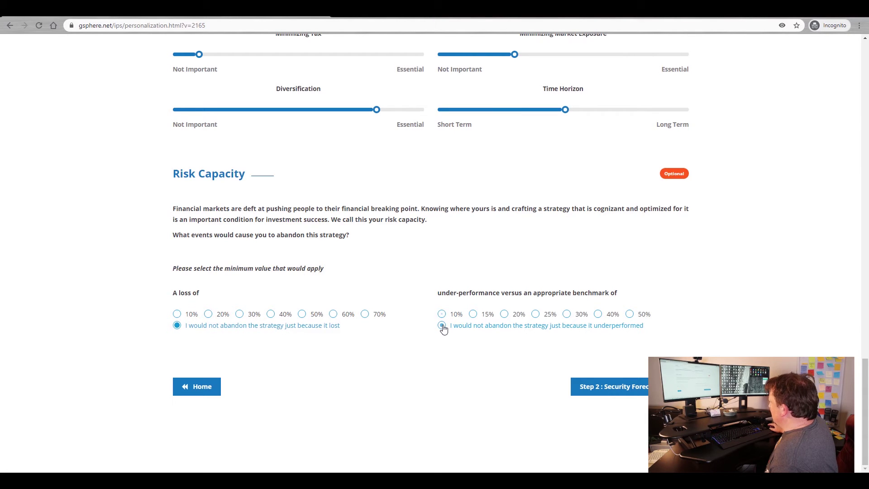
click(631, 393)
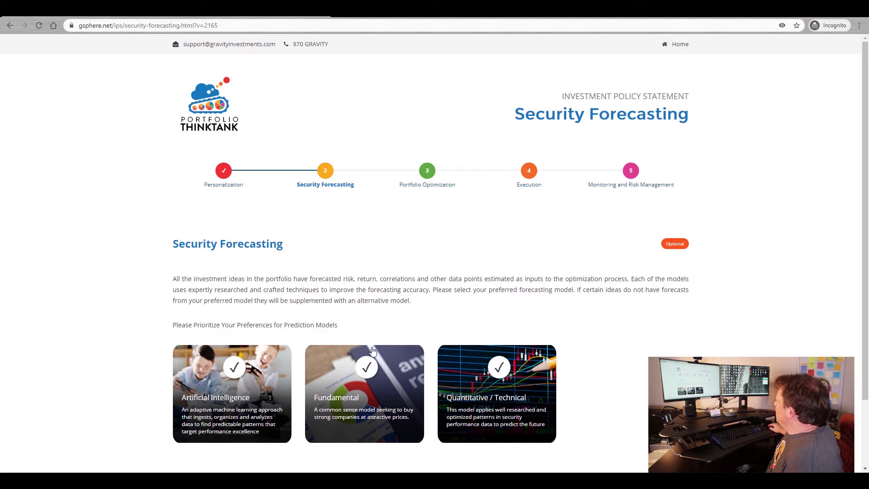
- Rank Quantitative / Technical first, Fundamental second and Artificial Intelligence third
click(499, 368)
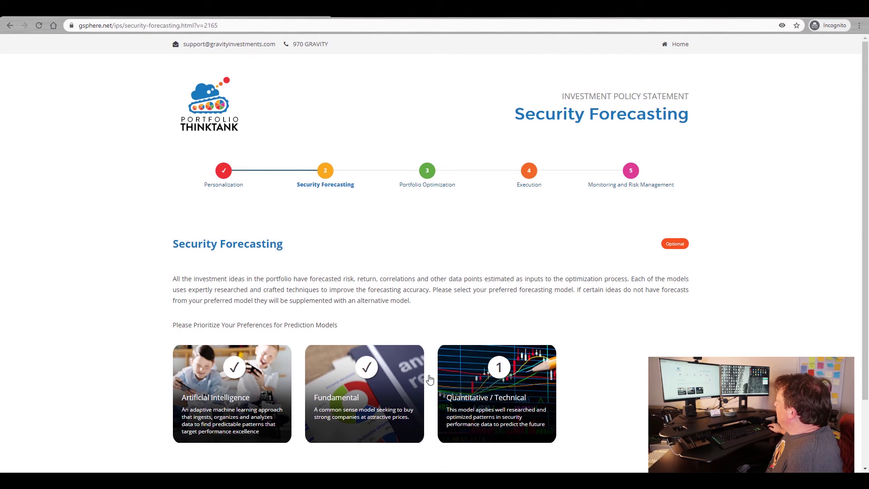
click(367, 367)
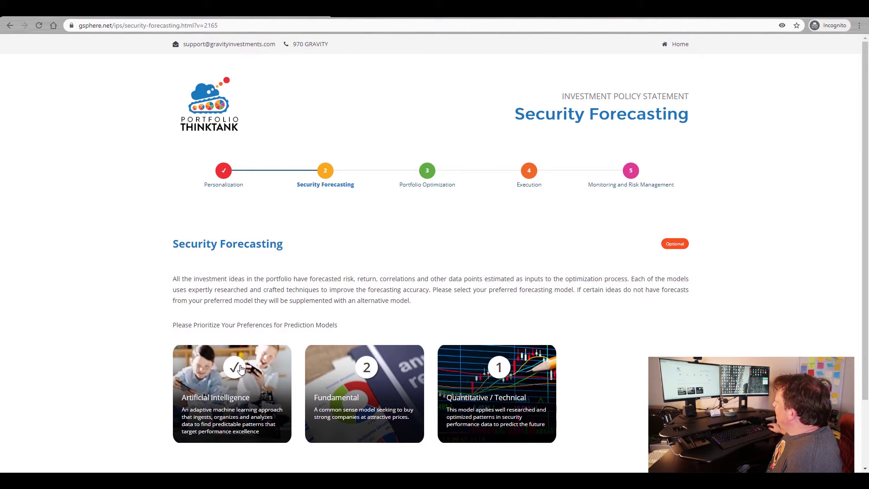
click(236, 368)
scroll(395, 240, down, 2)
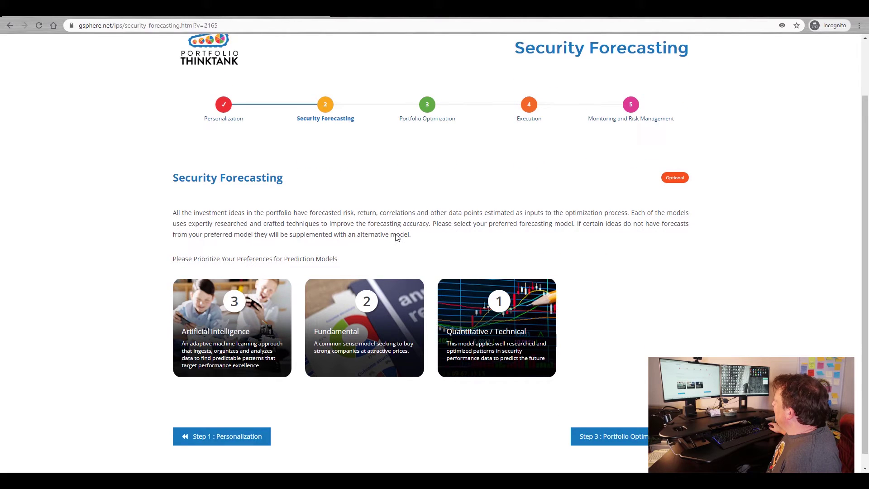
- On Portfolio Optimization, pick the All Asset template for a 100% All Assets allocation
click(629, 426)
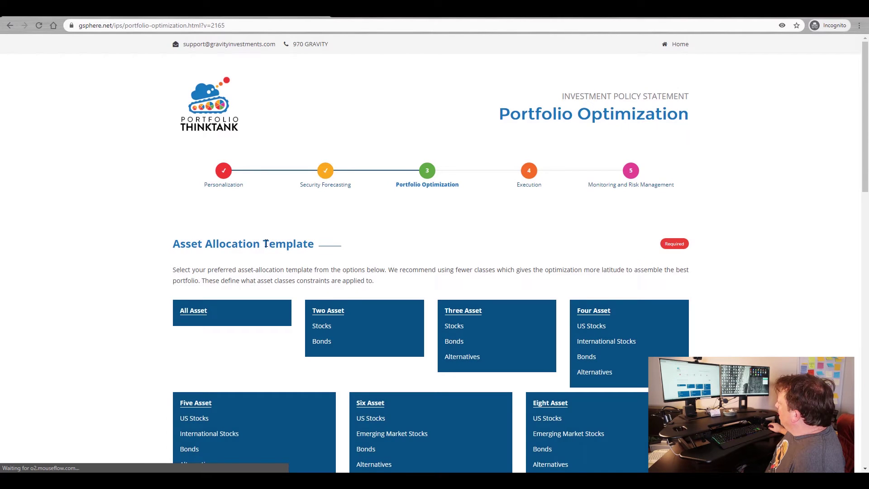
scroll(271, 240, down, 2)
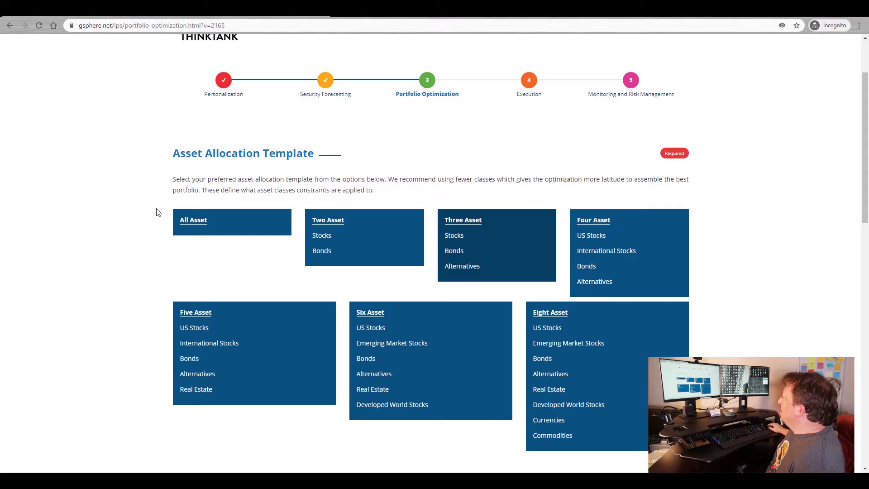
click(194, 225)
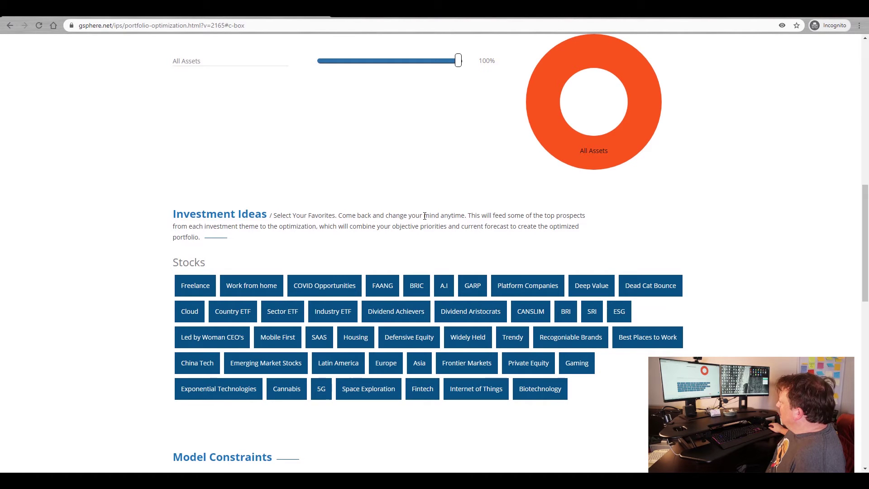
scroll(424, 216, down, 1)
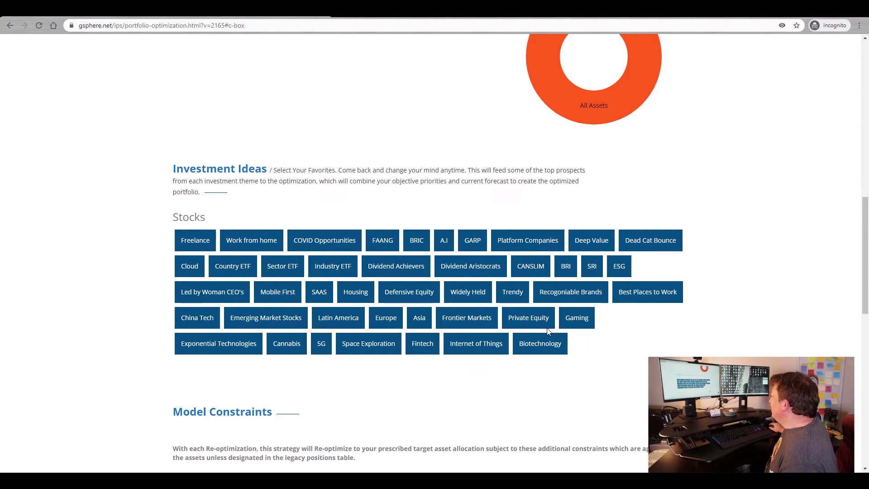
scroll(420, 249, down, 4)
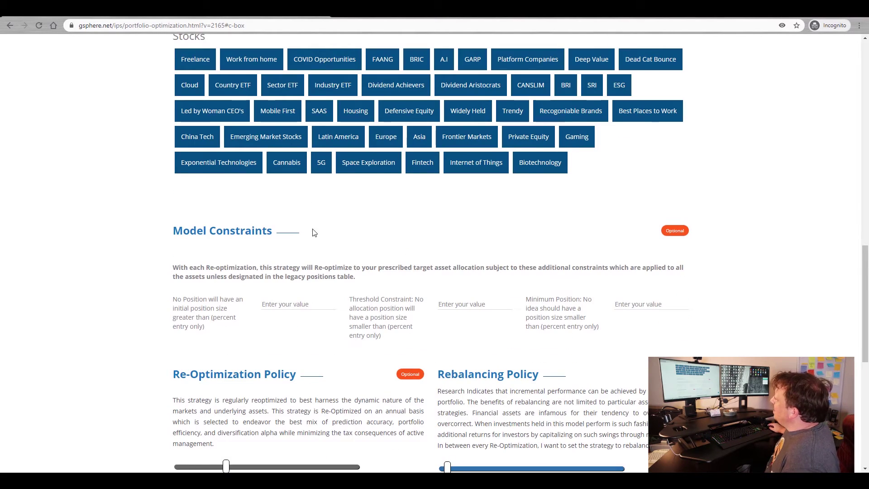
- Enter 20 percent maximum initial position and 4 percent threshold constraint
click(281, 305)
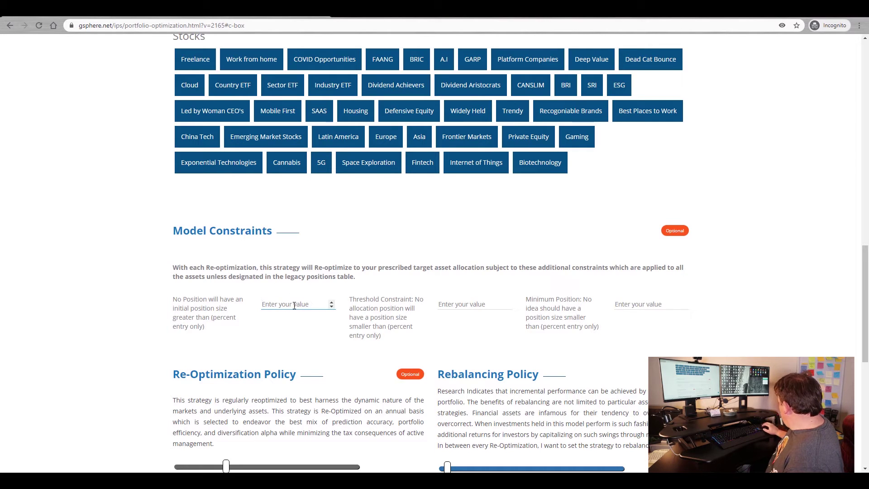
text(20)
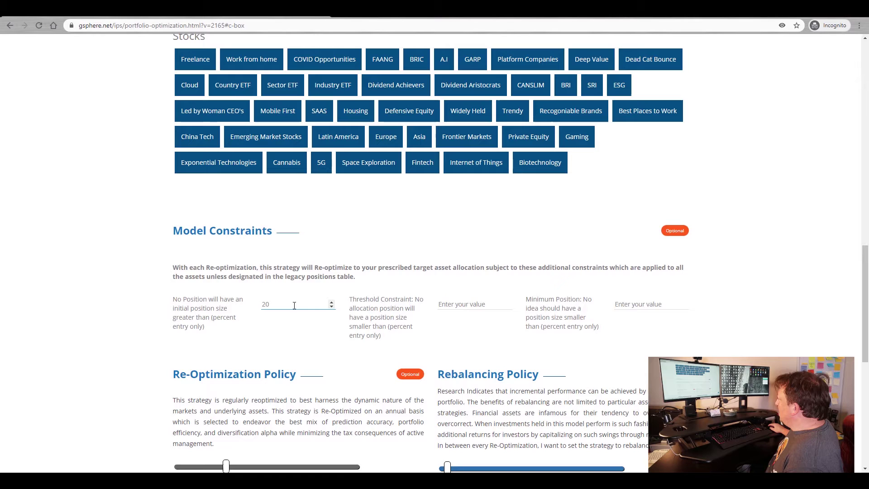
click(463, 302)
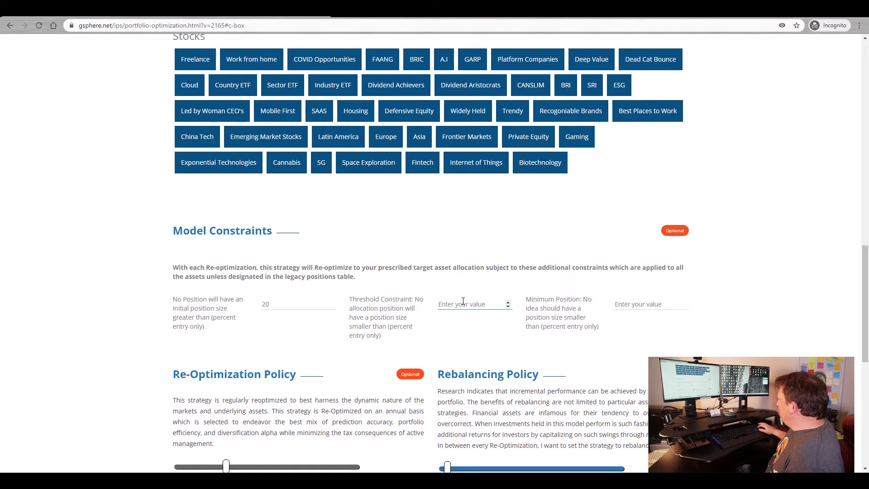
text(4)
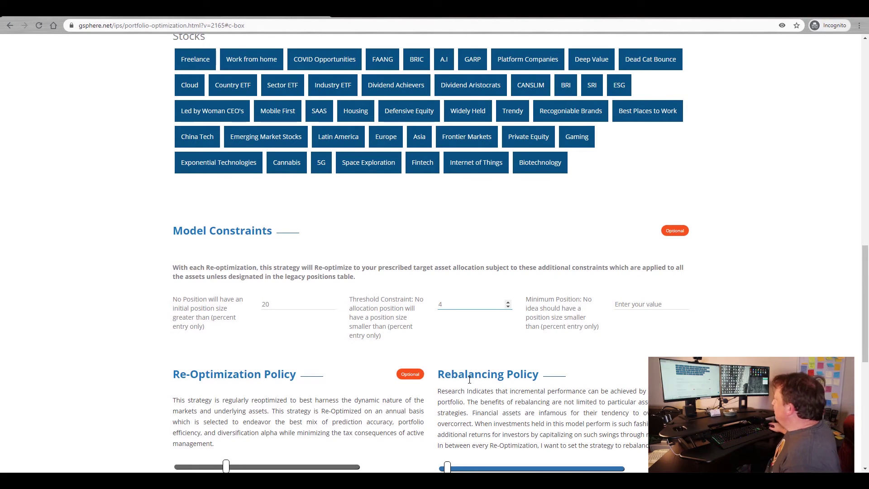
- Remove Smart Re-Optimization and set re-optimization and rebalancing both to every 3 months
scroll(554, 402, down, 4)
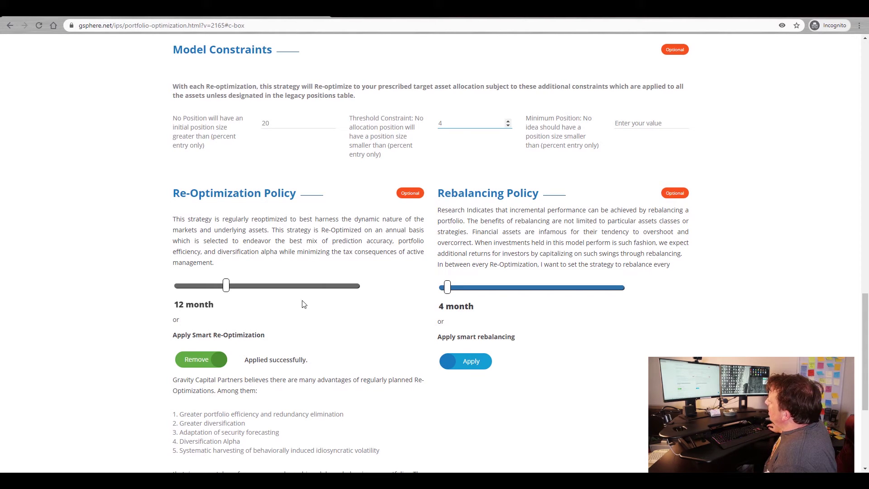
click(197, 360)
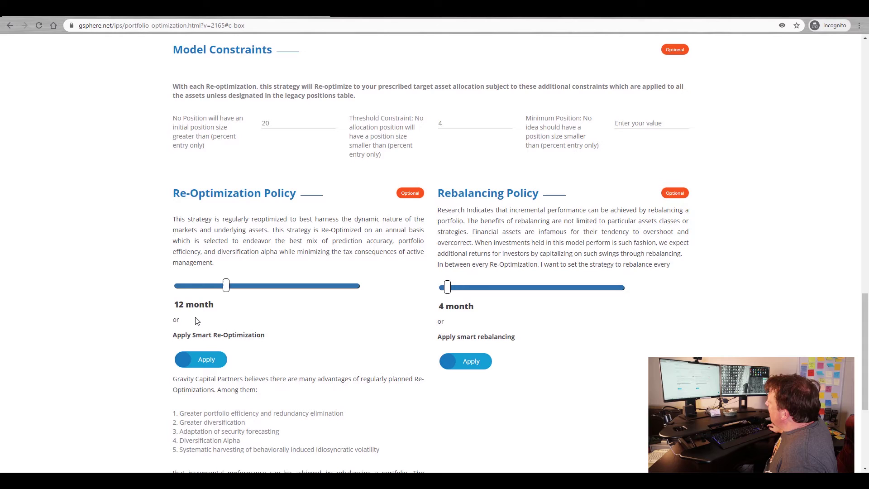
drag(226, 286, 173, 291)
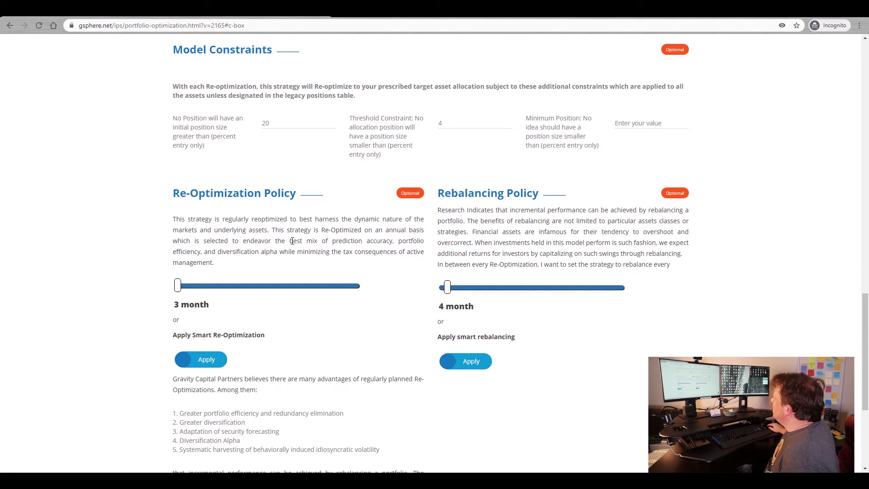
drag(449, 286, 434, 290)
scroll(555, 361, down, 5)
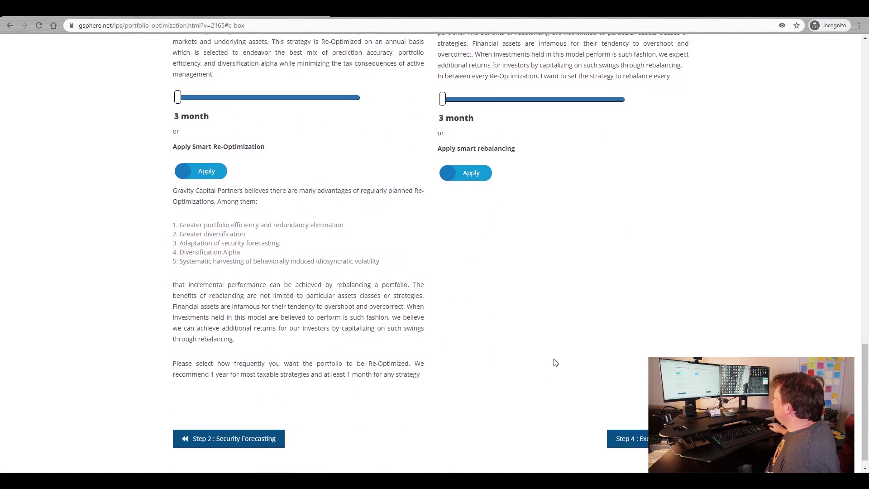
- In the execution step, choose to create a new account and have it run for you
click(631, 423)
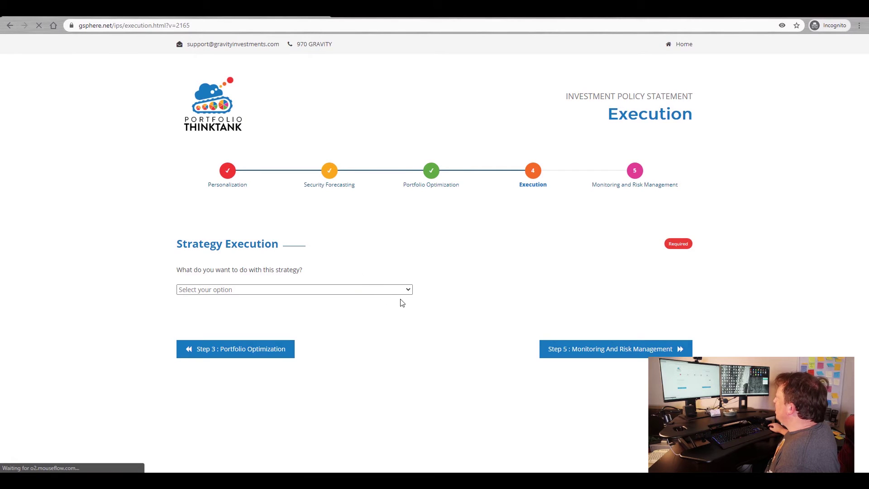
click(407, 291)
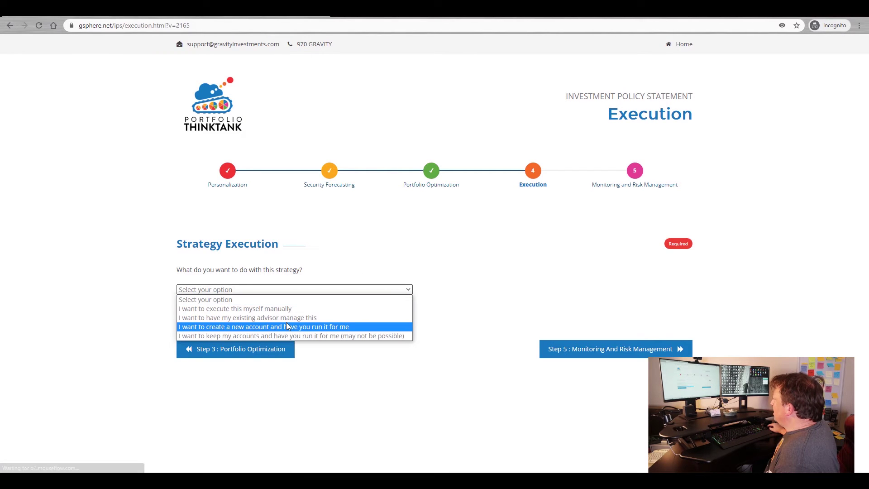
click(285, 327)
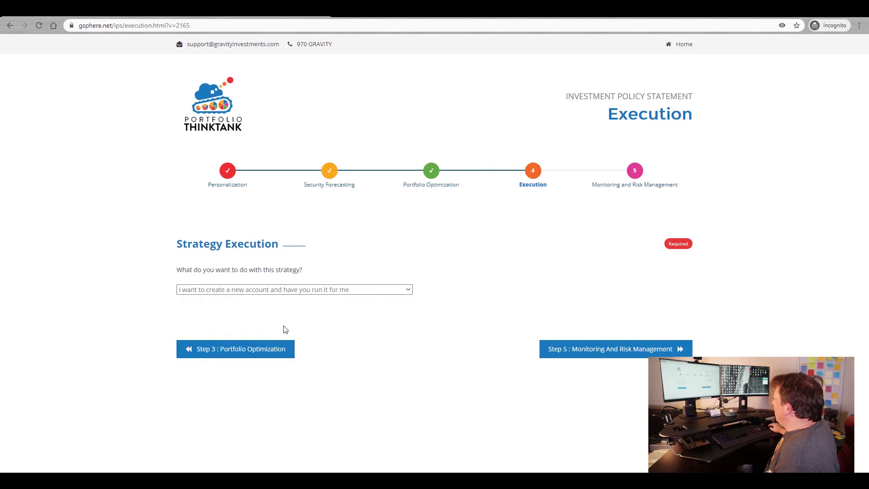
- Pass through Monitoring and Risk Management and generate the IPS for backtesting
click(624, 353)
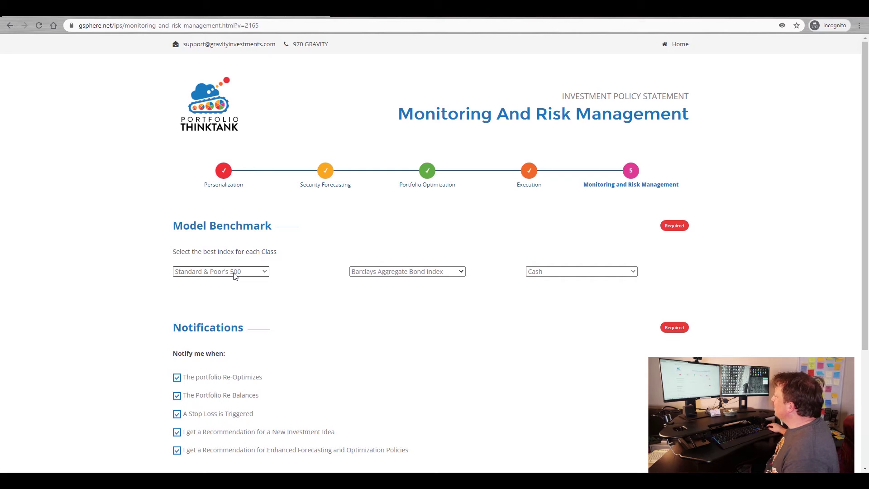
scroll(301, 286, down, 3)
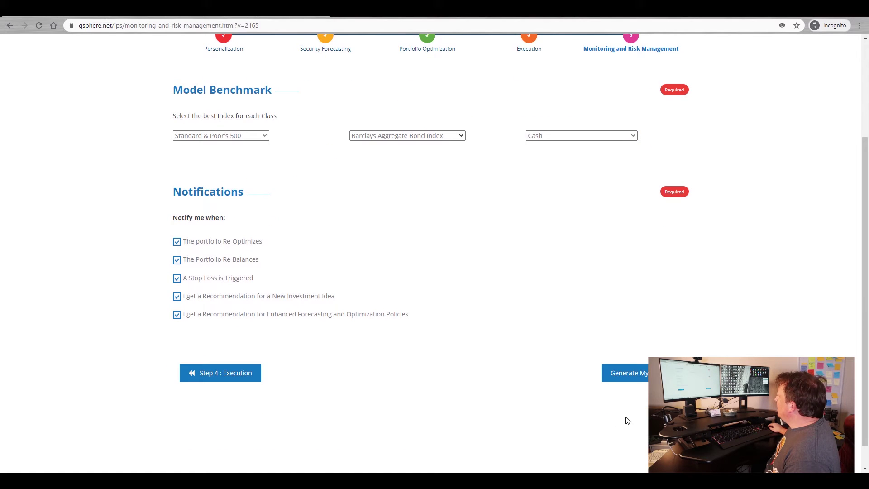
click(644, 375)
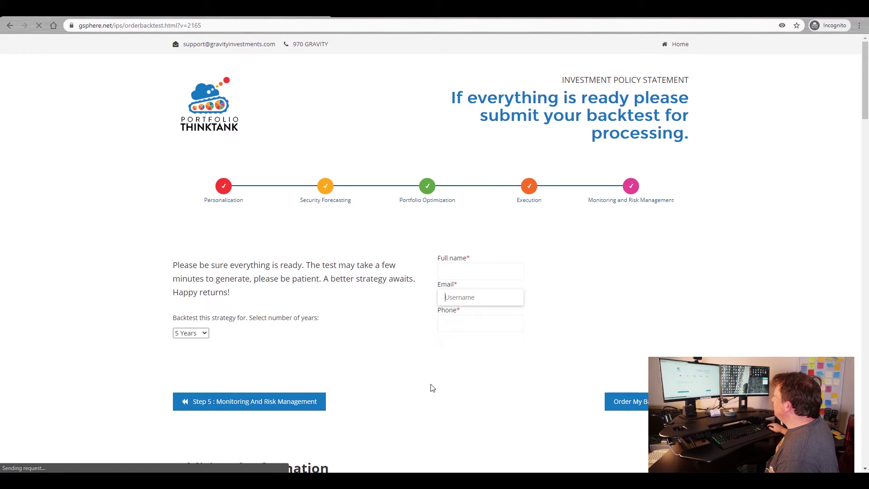
- Fill the backtest form with the contact's full name, e-mail and saved phone number
click(460, 267)
key(Down)
key(Return)
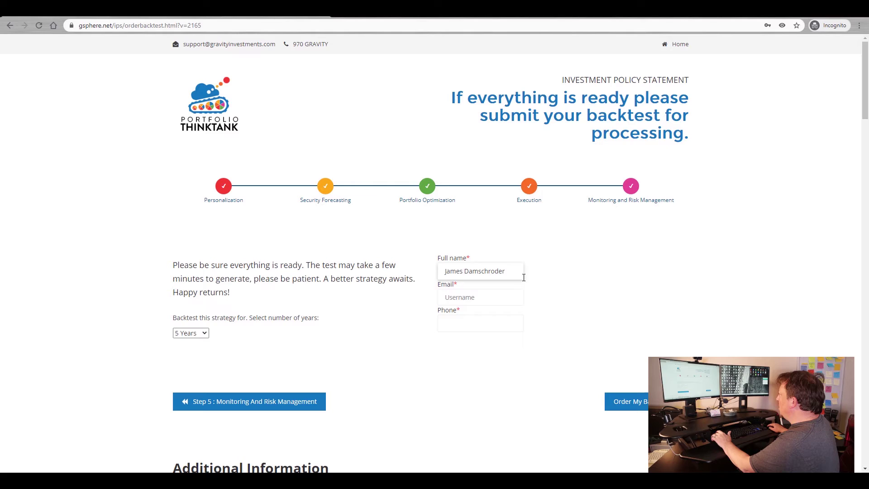
click(488, 298)
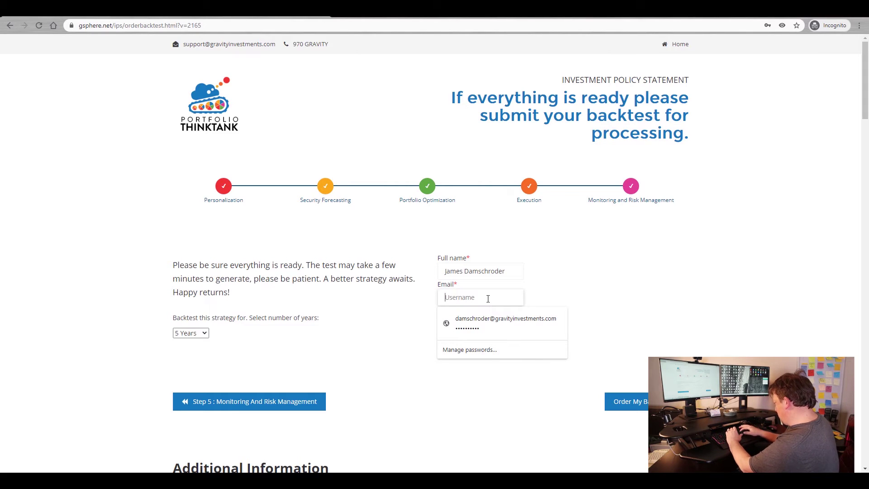
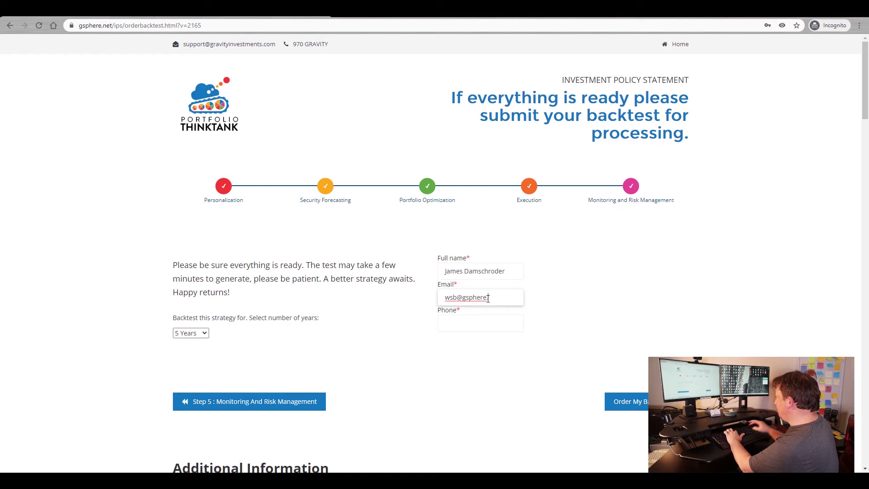
click(464, 323)
click(457, 344)
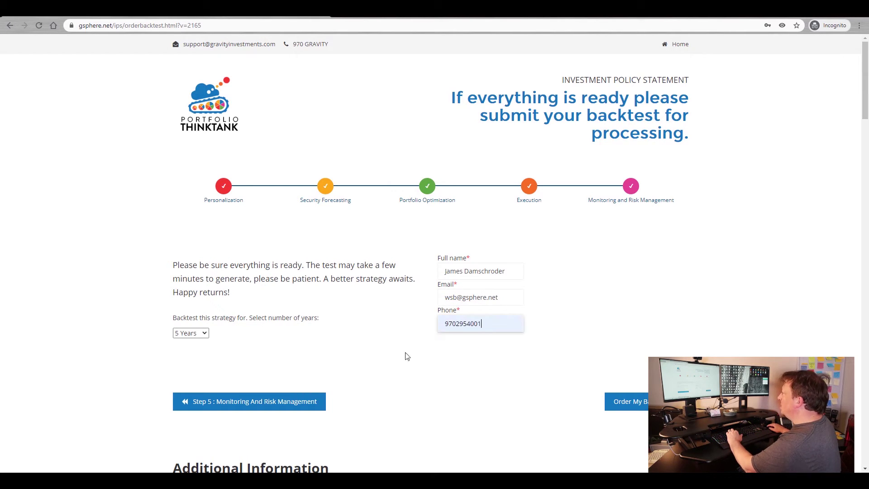
- Set the backtest period to 3 Years and order the backtest
click(204, 334)
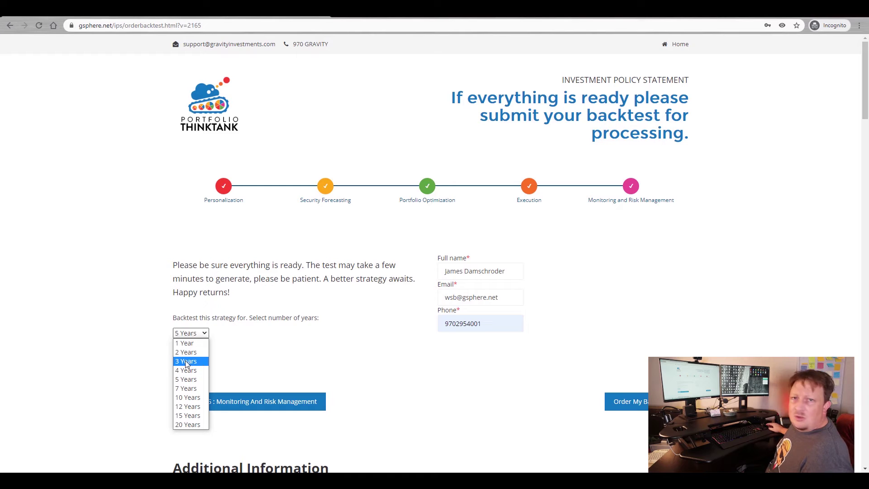
click(187, 362)
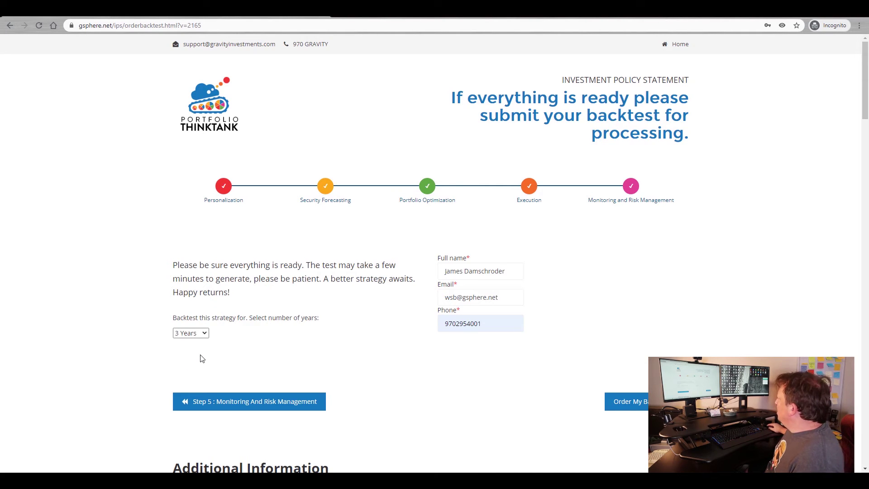
click(634, 409)
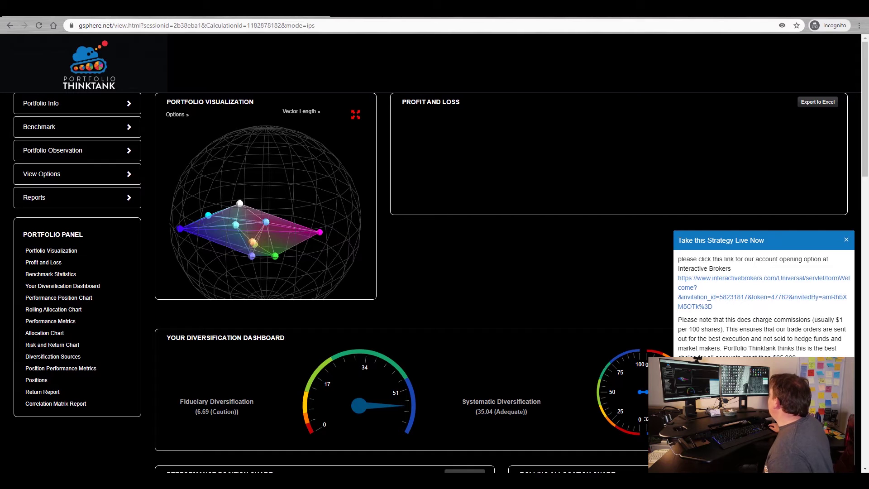
- Close the 'Take this Strategy Live Now' popup and review the Profit and Loss and position charts
click(847, 240)
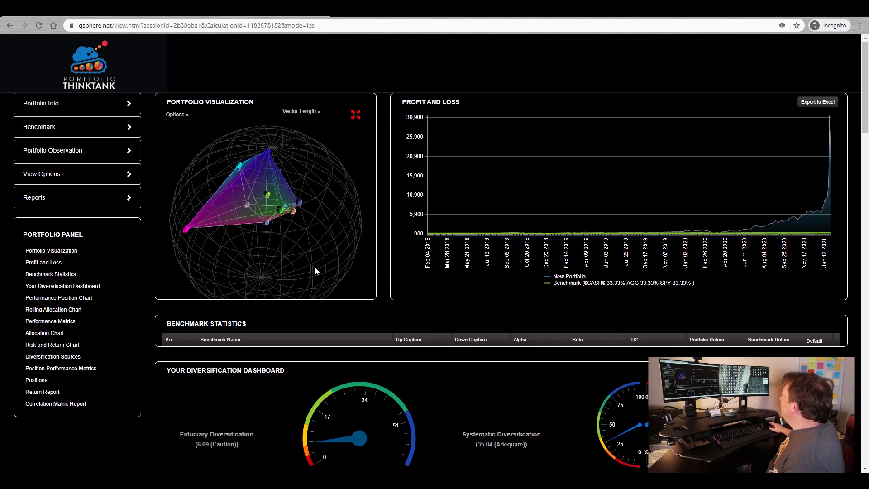
mouse_move(444, 226)
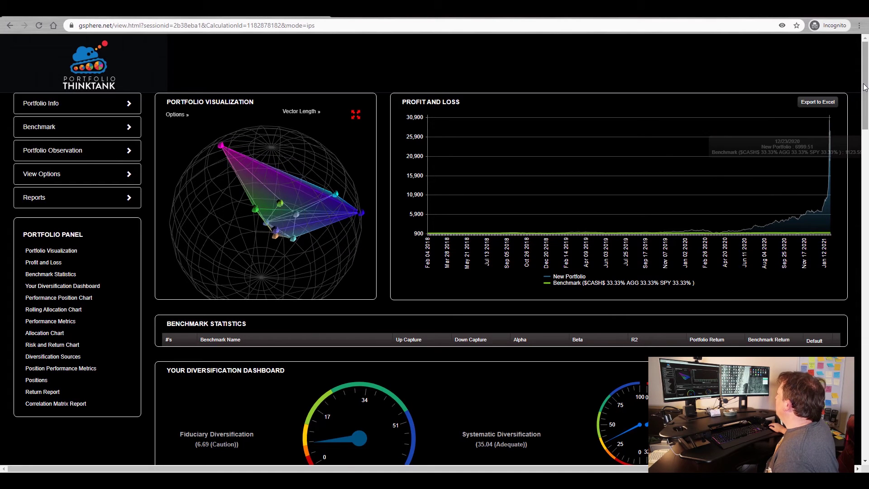
drag(864, 87, 865, 139)
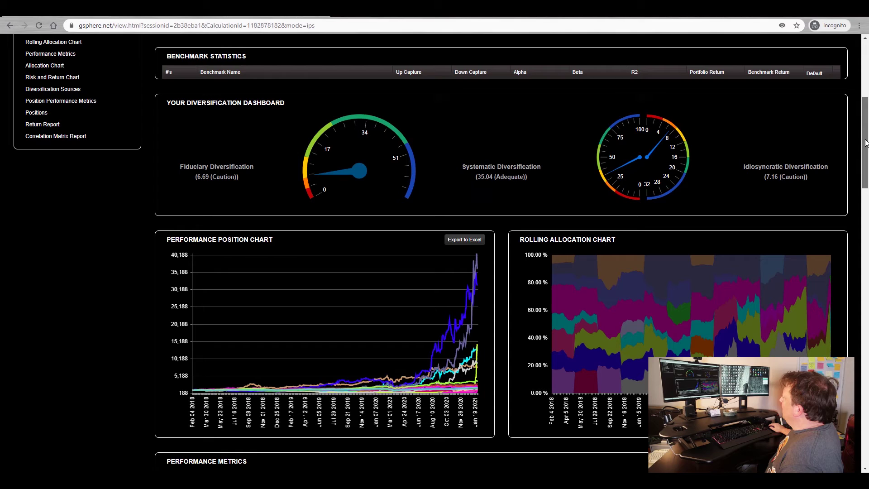
drag(865, 139, 864, 154)
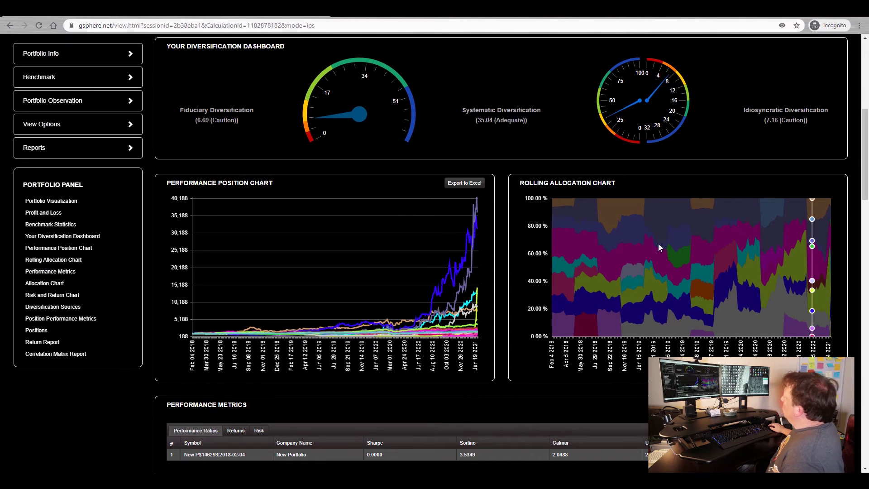
mouse_move(619, 254)
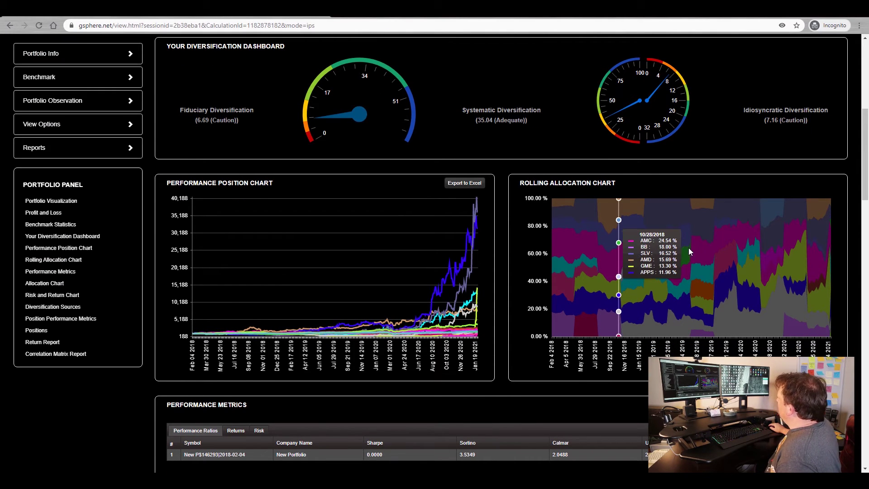
mouse_move(737, 261)
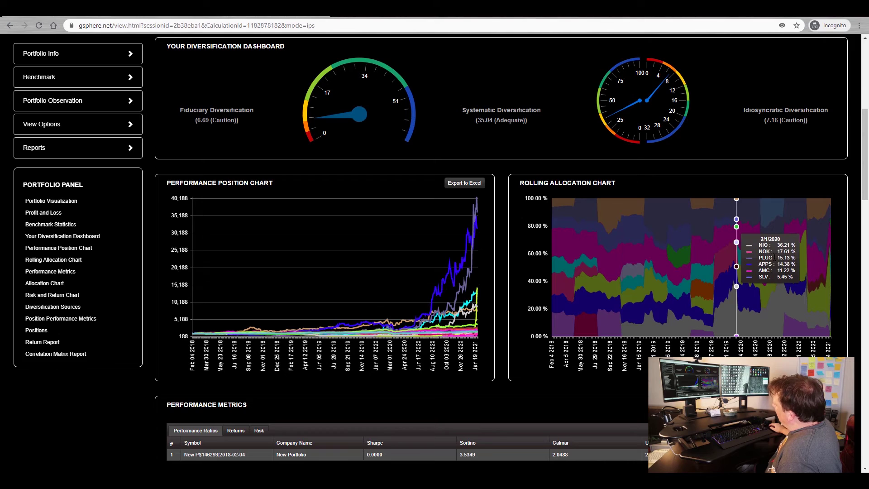
mouse_move(797, 291)
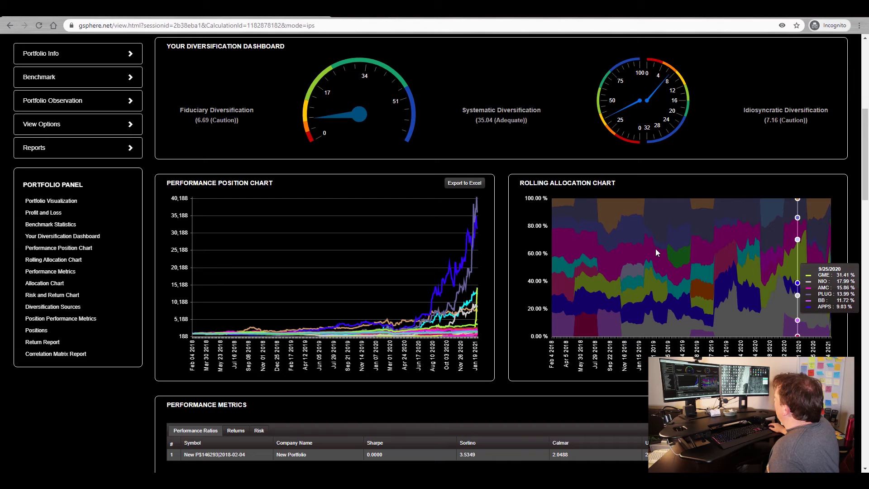
mouse_move(644, 242)
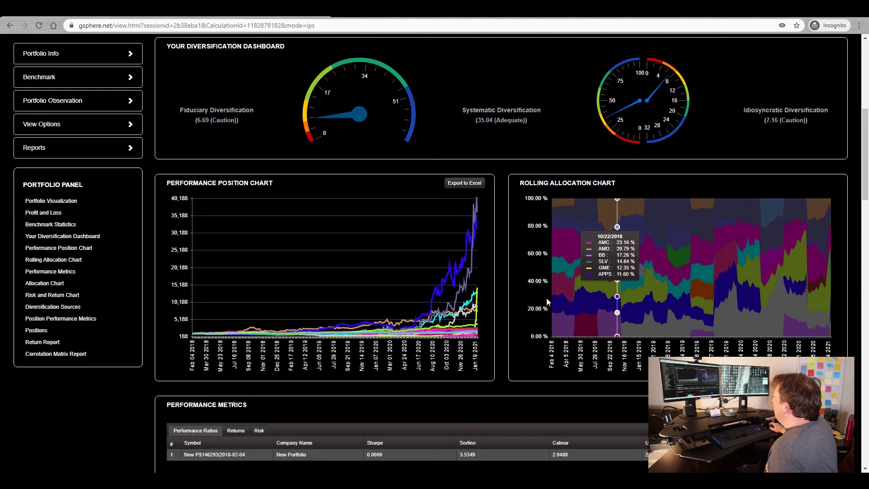
scroll(511, 268, down, 3)
scroll(511, 262, down, 9)
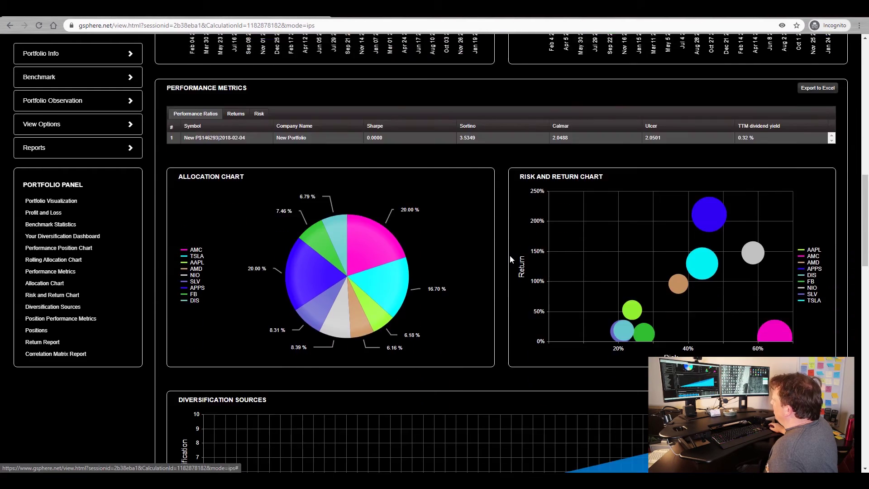
scroll(524, 222, up, 4)
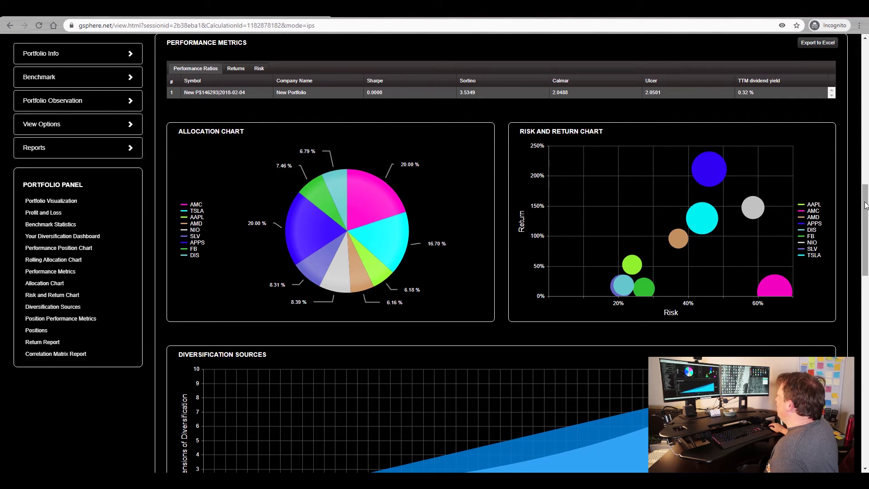
drag(863, 200, 866, 252)
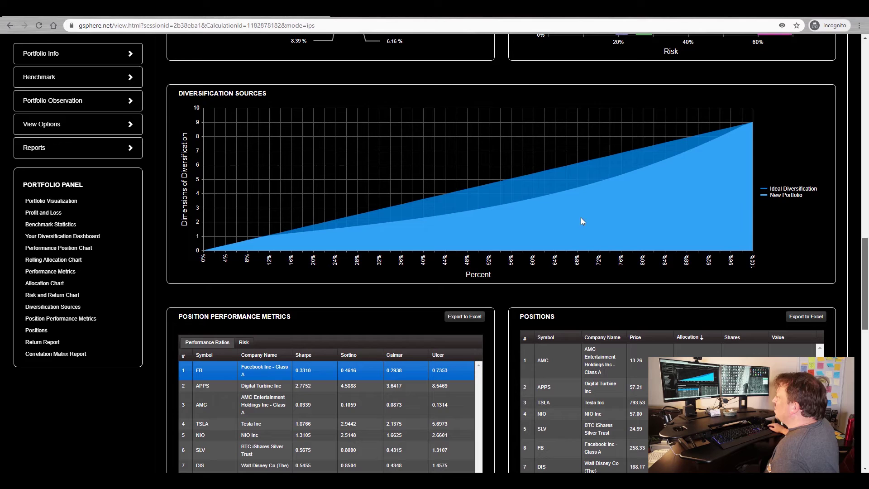
mouse_move(545, 214)
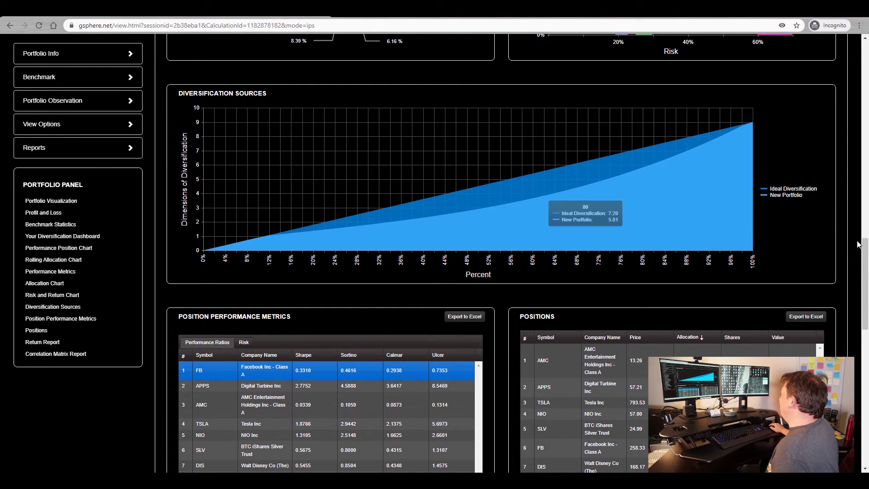
drag(867, 261, 867, 280)
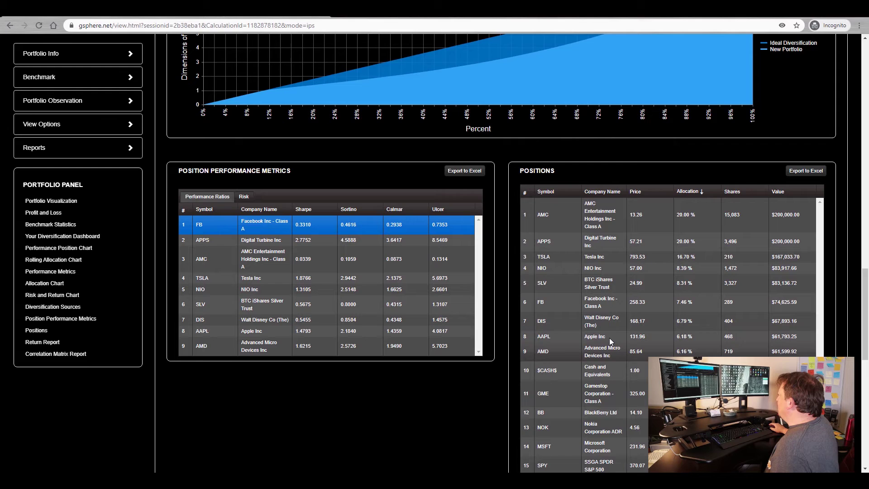
scroll(609, 338, down, 1)
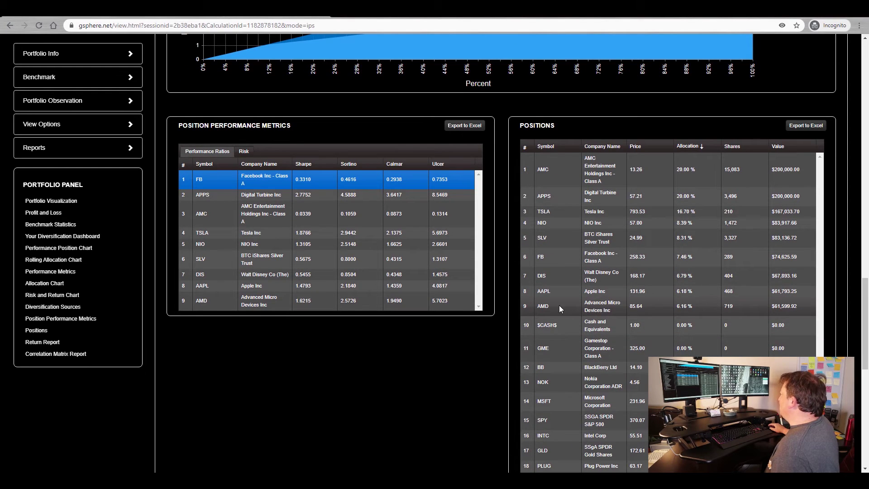
scroll(563, 317, down, 4)
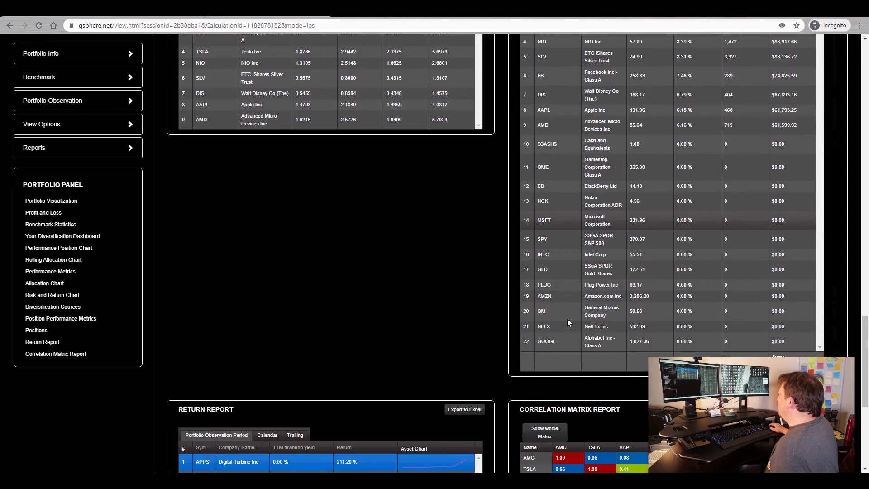
scroll(567, 318, up, 4)
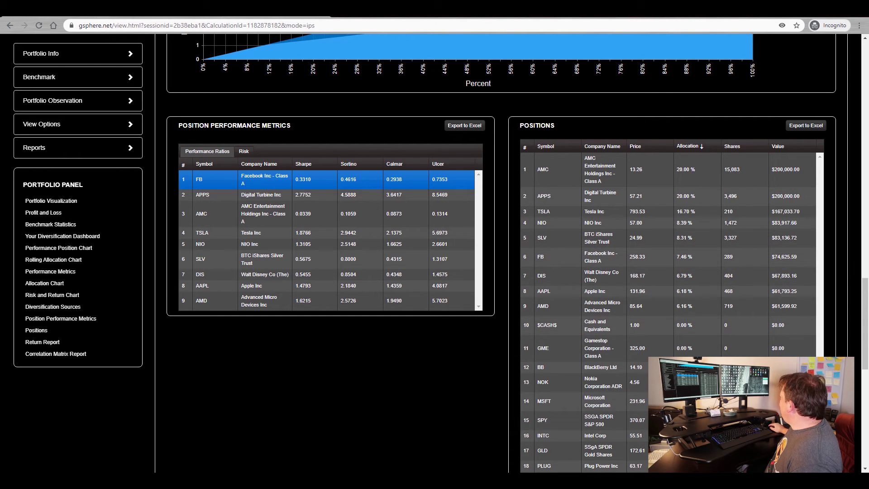
drag(866, 286, 866, 45)
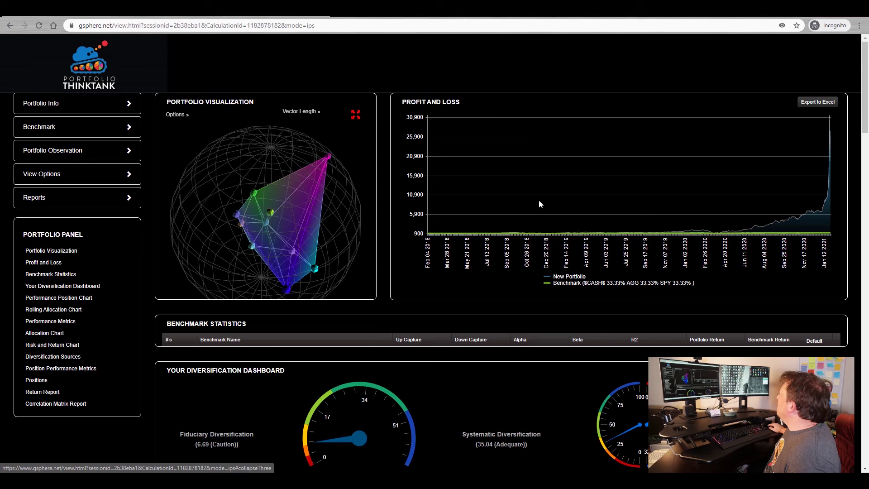
- Update the Portfolio Observation period to 6m and review the recalculated Profit and Loss chart
click(132, 159)
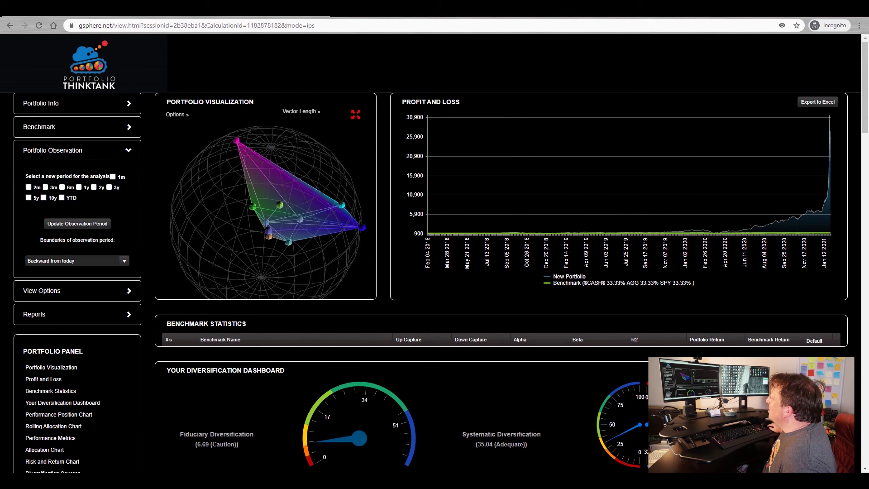
click(62, 187)
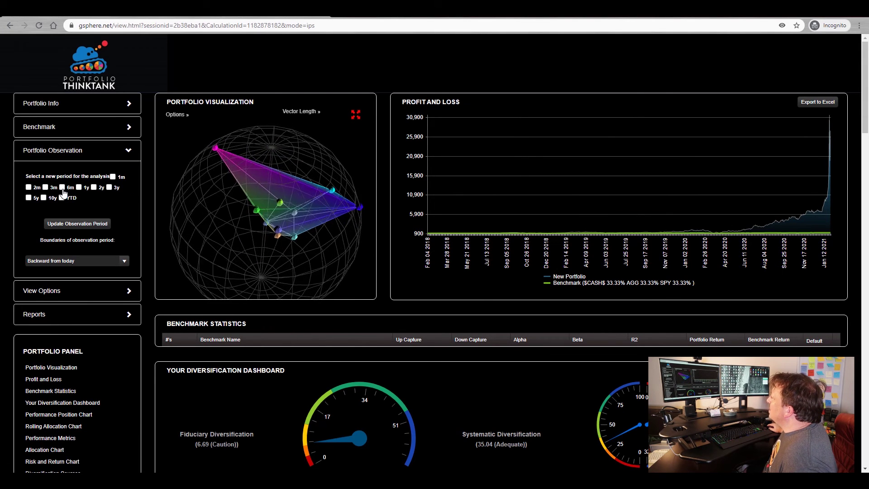
click(82, 225)
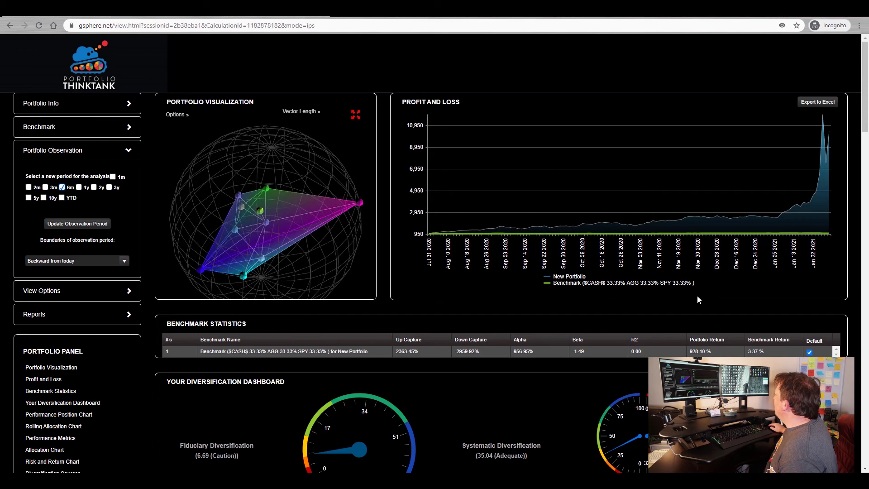
mouse_move(783, 231)
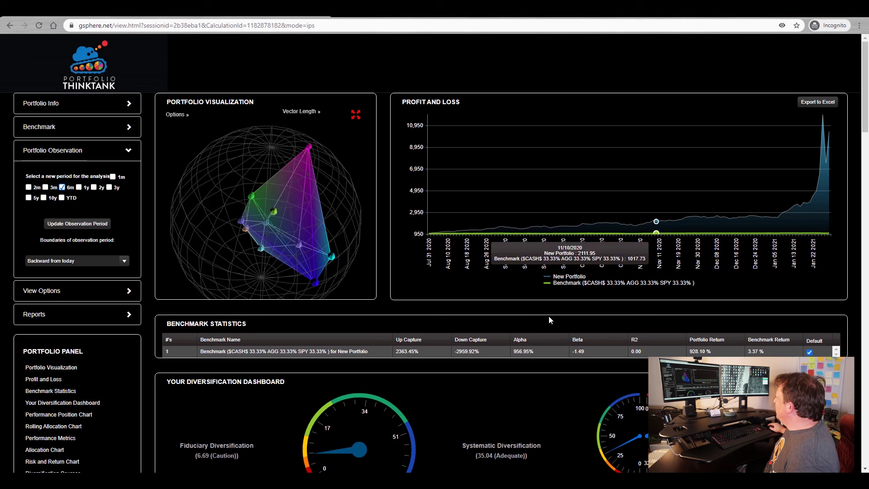
scroll(553, 328, down, 6)
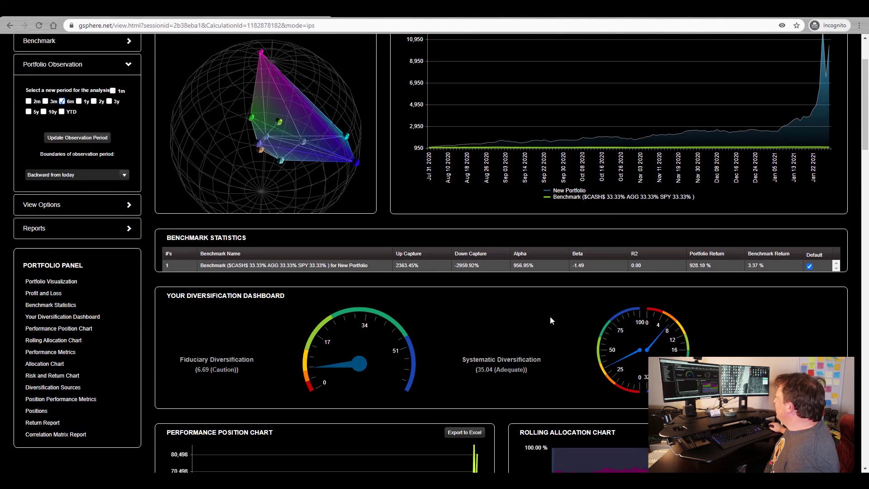
scroll(525, 290, down, 1)
scroll(514, 285, up, 3)
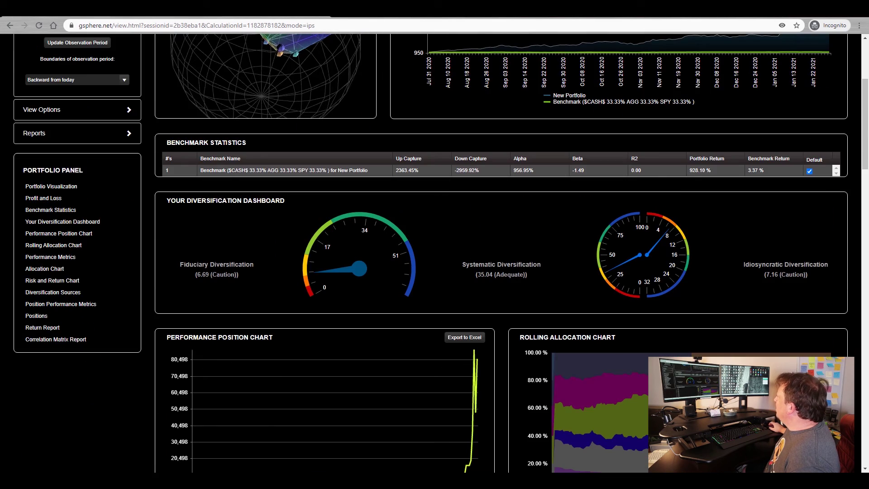
scroll(508, 227, down, 9)
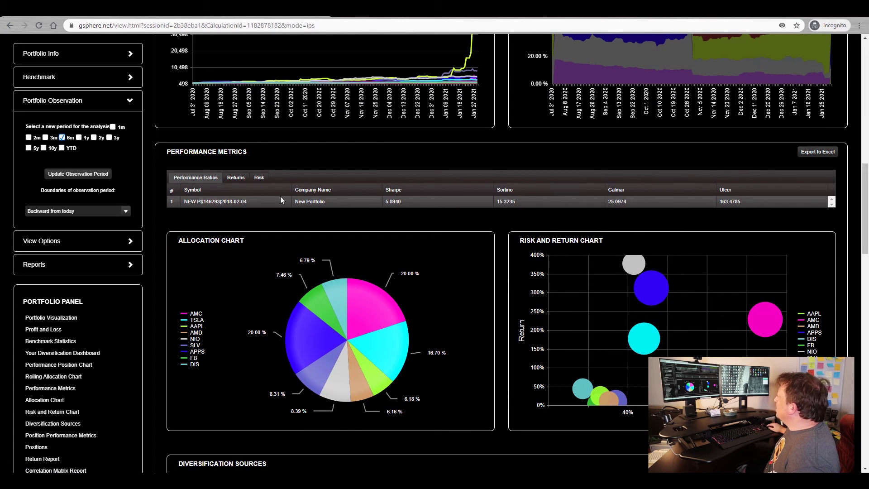
click(260, 179)
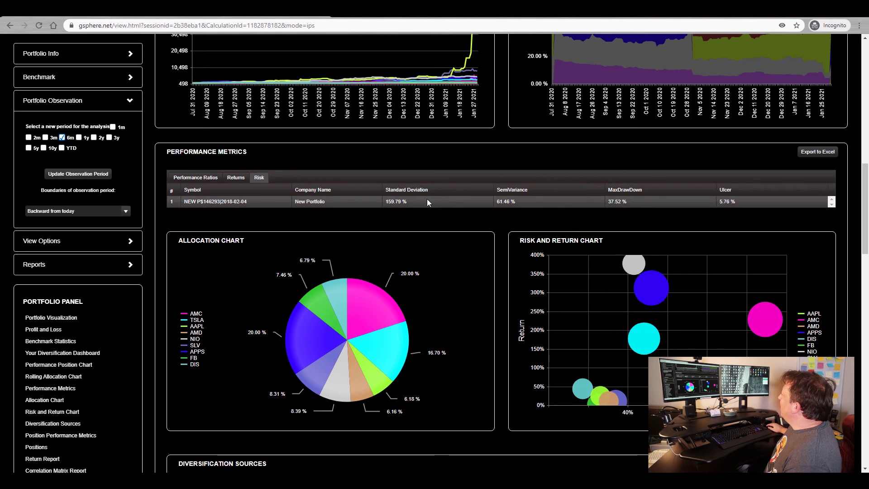
click(207, 180)
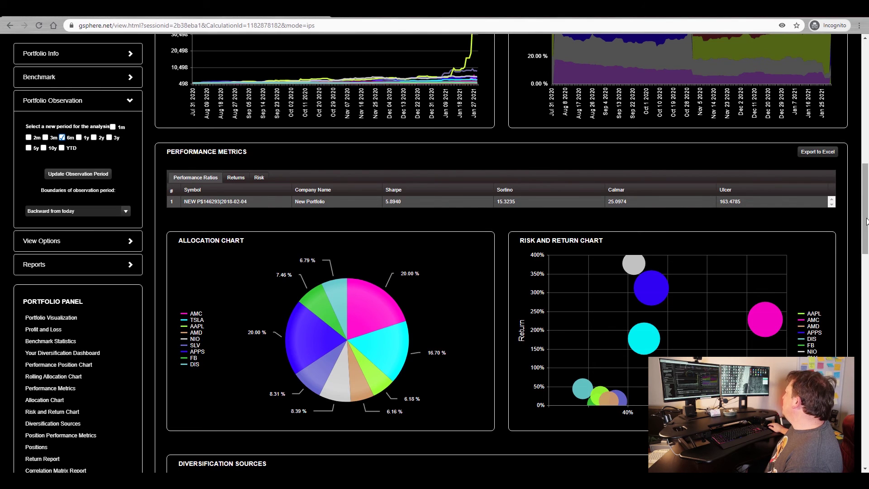
drag(865, 240, 860, 117)
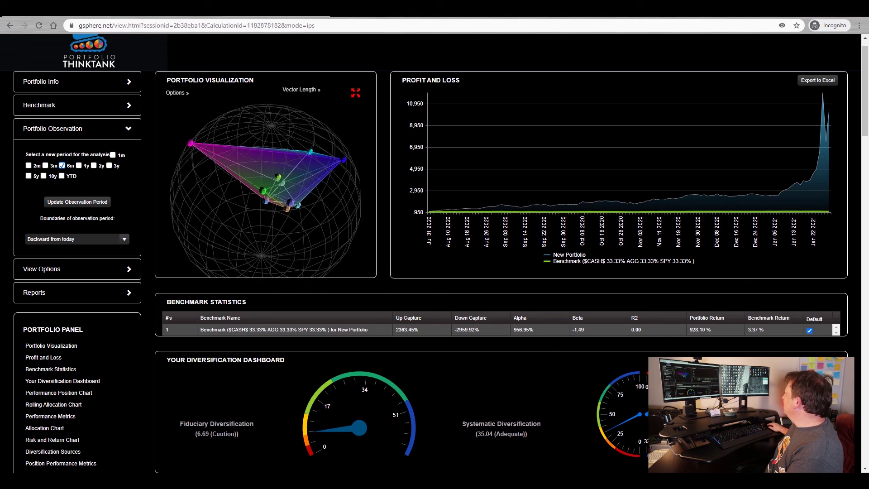
scroll(734, 221, down, 7)
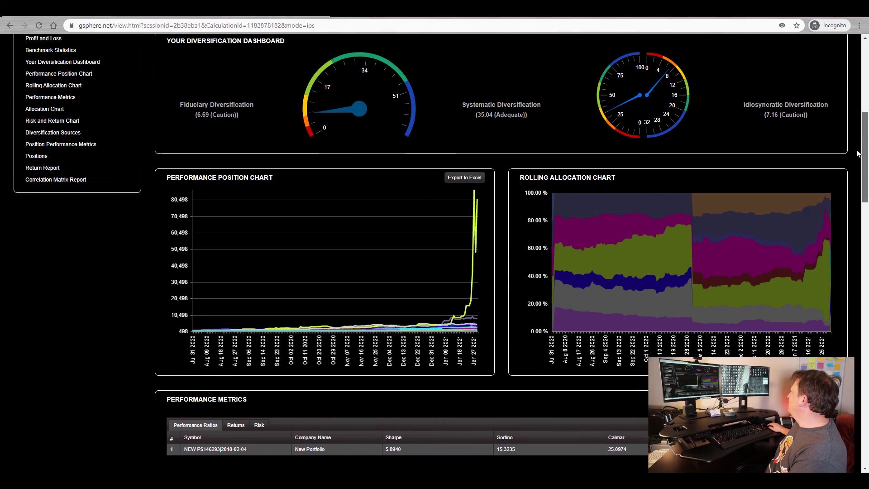
mouse_move(646, 241)
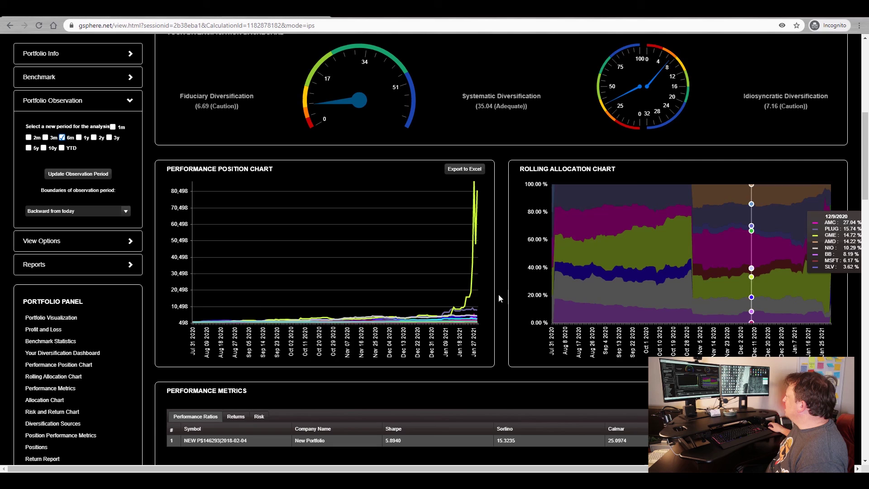
scroll(502, 292, down, 5)
scroll(502, 291, down, 2)
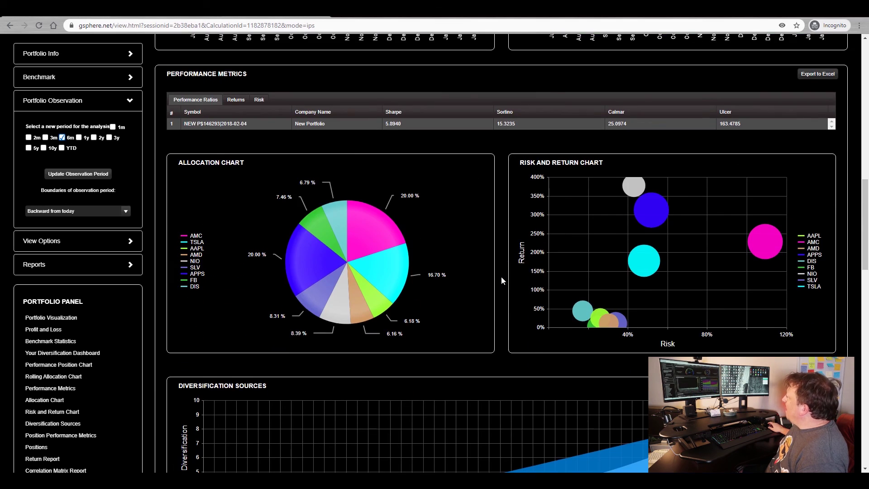
scroll(501, 281, up, 8)
scroll(501, 279, up, 6)
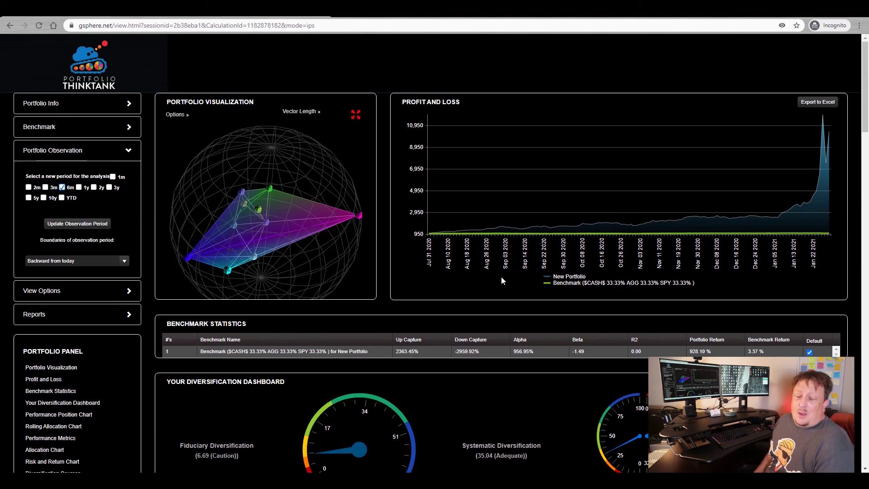